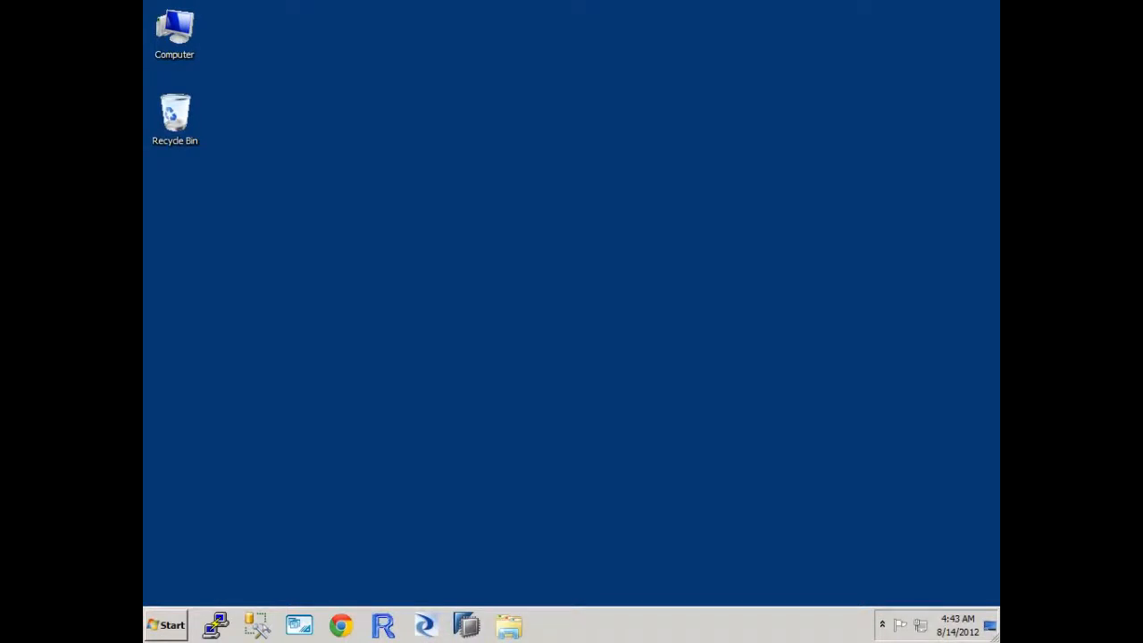
Step: Open SAP HANA Studio and switch to the Administration Console perspective
{"action": "left_click", "coordinate": [466, 622]}
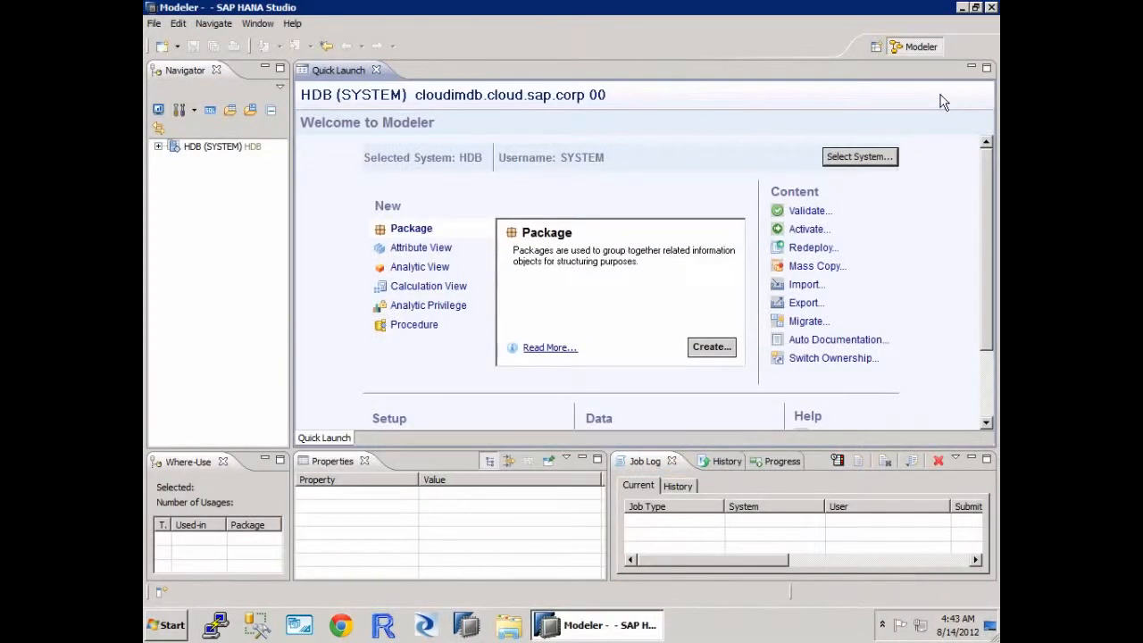
{"action": "left_click", "coordinate": [876, 46]}
{"action": "left_click", "coordinate": [892, 99]}
{"action": "double_click", "coordinate": [502, 109]}
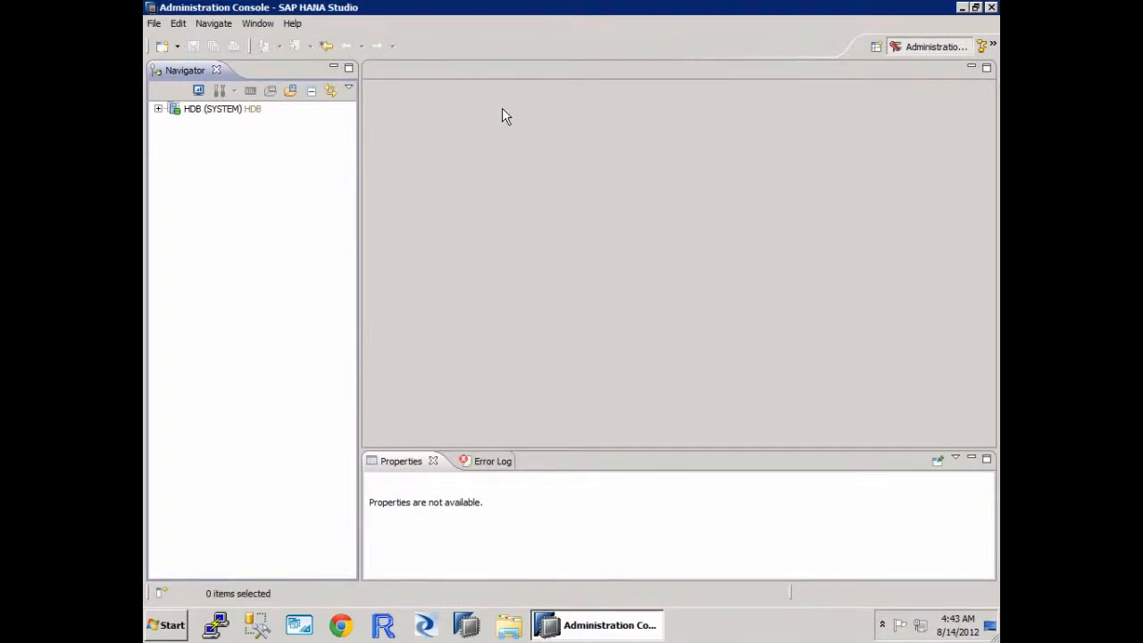
Step: Open the administration editor for the HDB (SYSTEM) system and show its trace configuration
{"action": "right_click", "coordinate": [185, 109]}
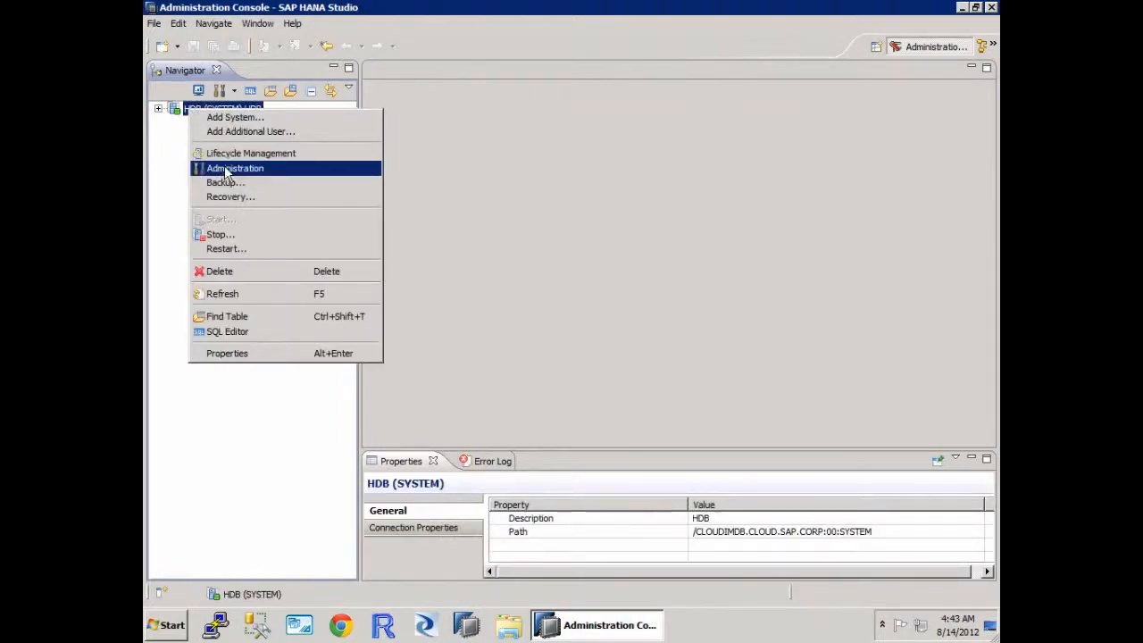
{"action": "left_click", "coordinate": [224, 167]}
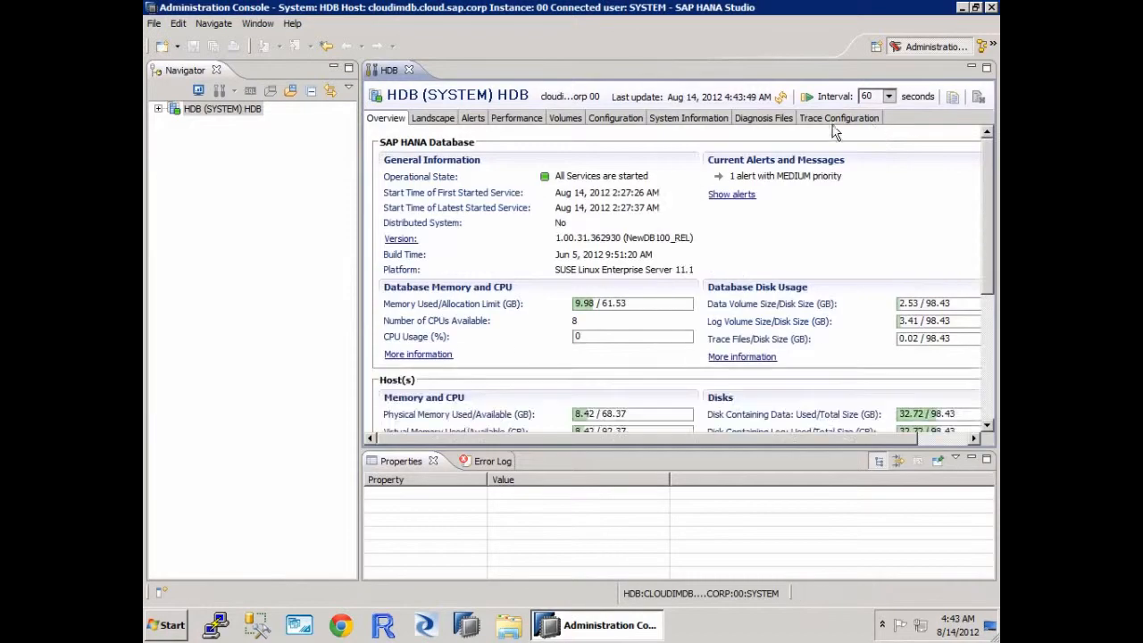
{"action": "left_click", "coordinate": [839, 118]}
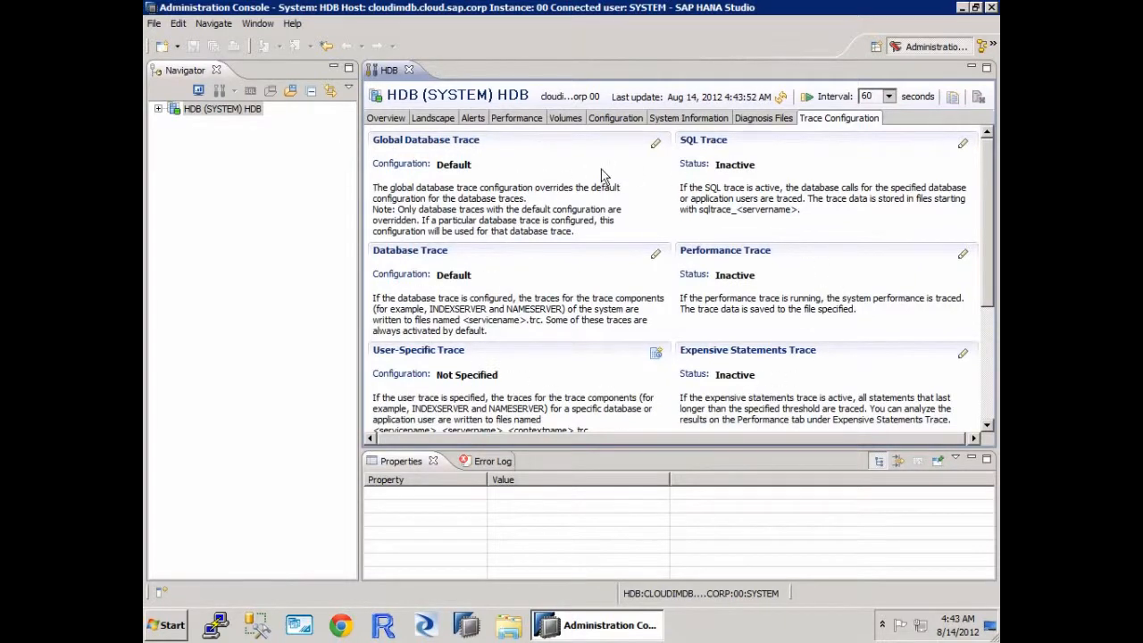
Step: Edit the SQL Trace configuration, setting the trace status to Active and the trace level to ALL_WITH_RESULTS
{"action": "left_click", "coordinate": [963, 145]}
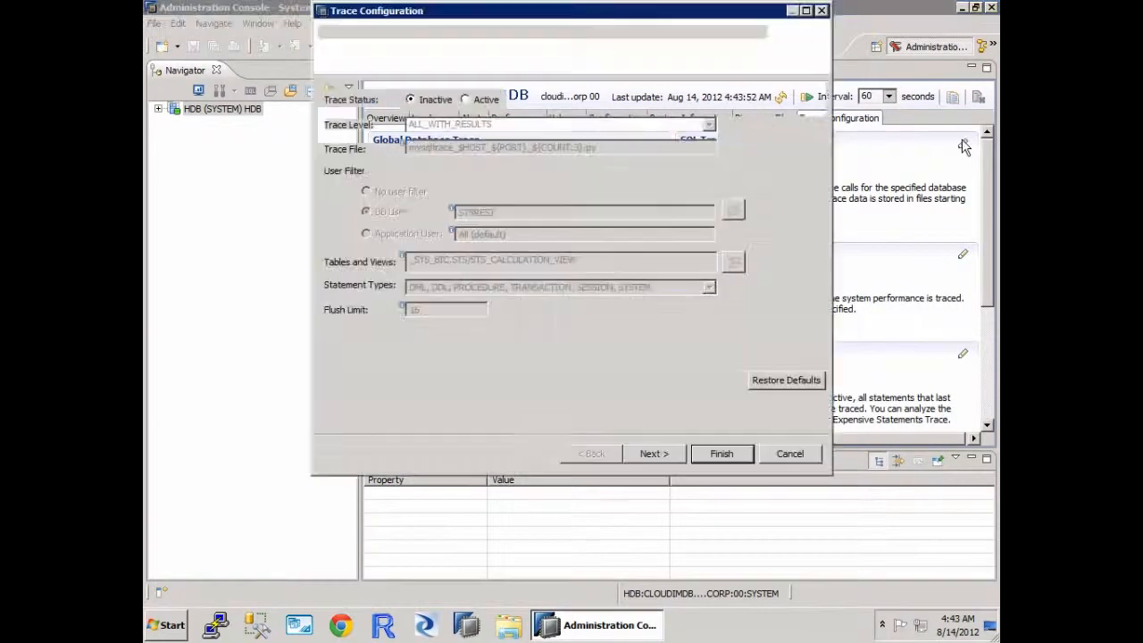
{"action": "left_click", "coordinate": [487, 97]}
{"action": "left_click", "coordinate": [709, 128]}
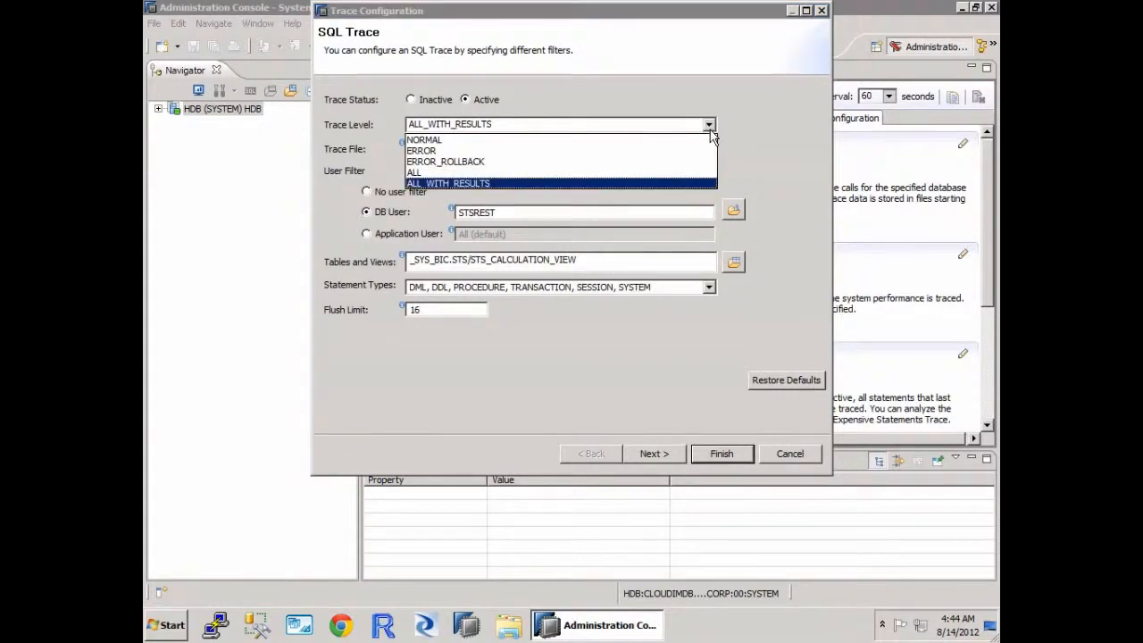
{"action": "left_click", "coordinate": [676, 183]}
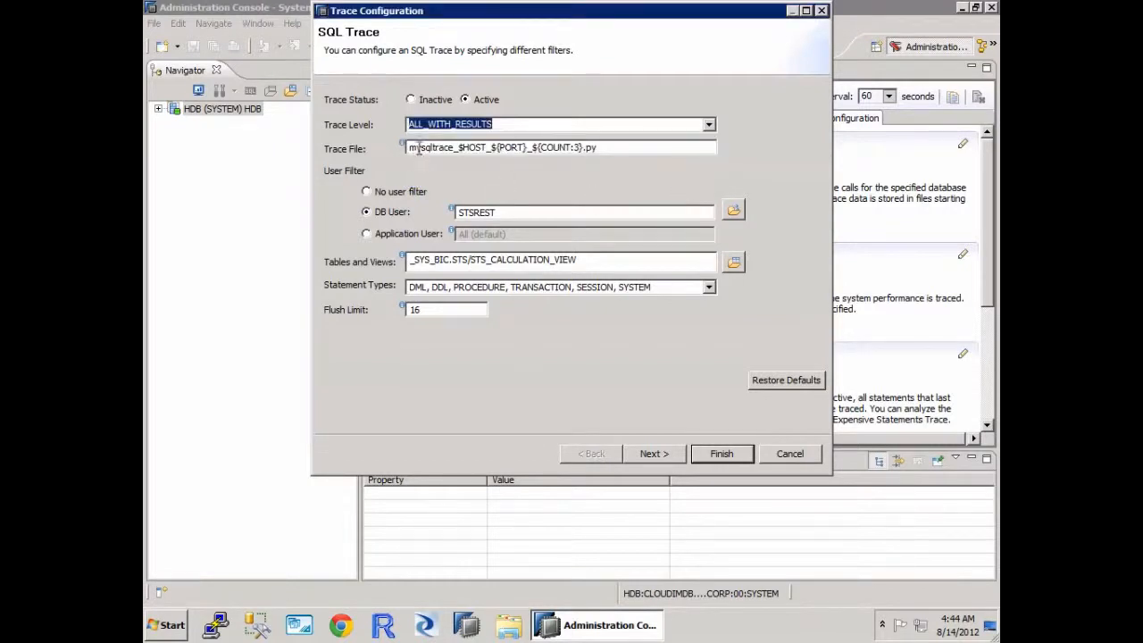
Step: Change the trace file name to bobsqltrace_$HOST_${PORT}_${COUNT:3}.py and apply no user filter
{"action": "left_click_drag", "start_coordinate": [418, 147], "coordinate": [381, 148]}
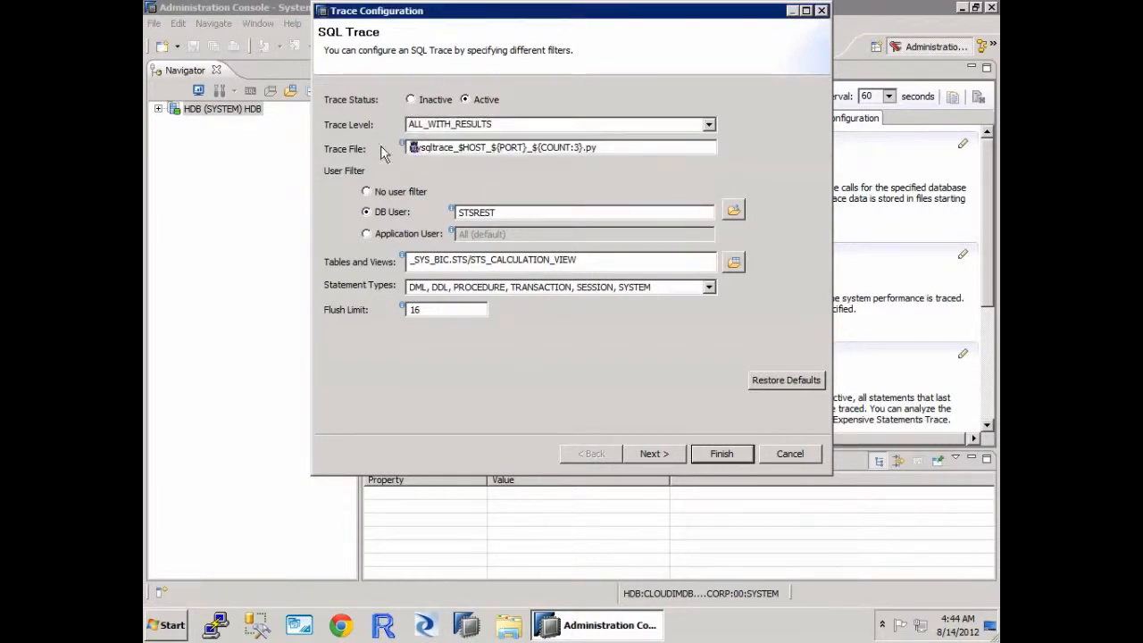
{"action": "type", "text": "my"}
{"action": "key", "text": "BackSpace"}
{"action": "key", "text": "BackSpace"}
{"action": "type", "text": "b"}
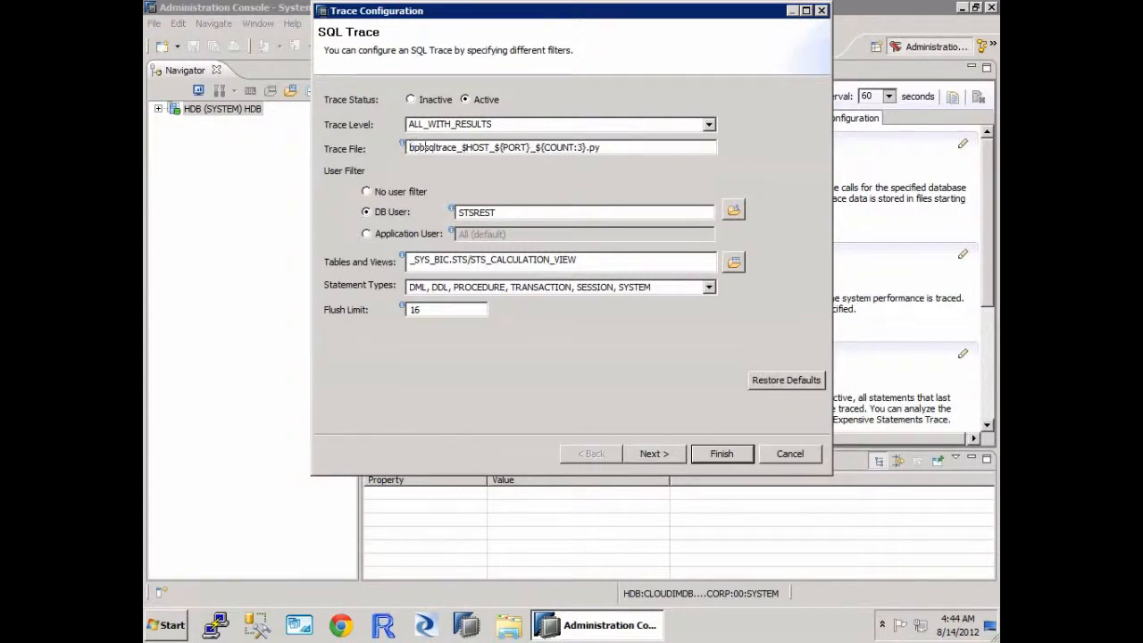
{"action": "type", "text": "ob"}
{"action": "left_click", "coordinate": [412, 195]}
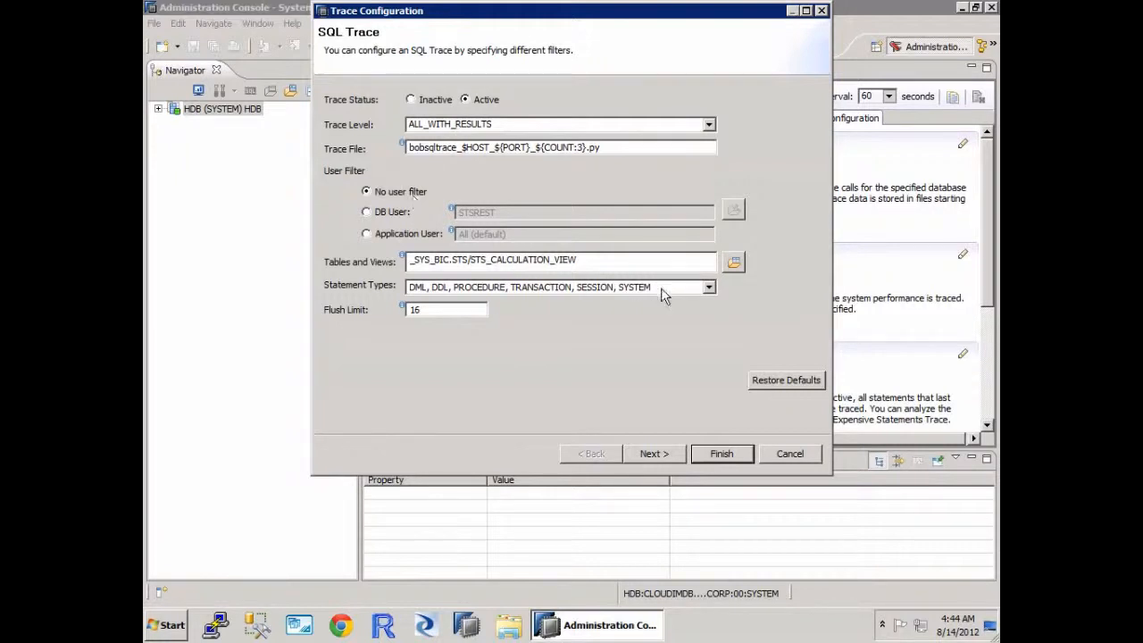
Step: Find the DIMCUSTOMER (STS) table and make STS.DIMCUSTOMER the only entry in the trace's tables and views filter
{"action": "left_click", "coordinate": [734, 264]}
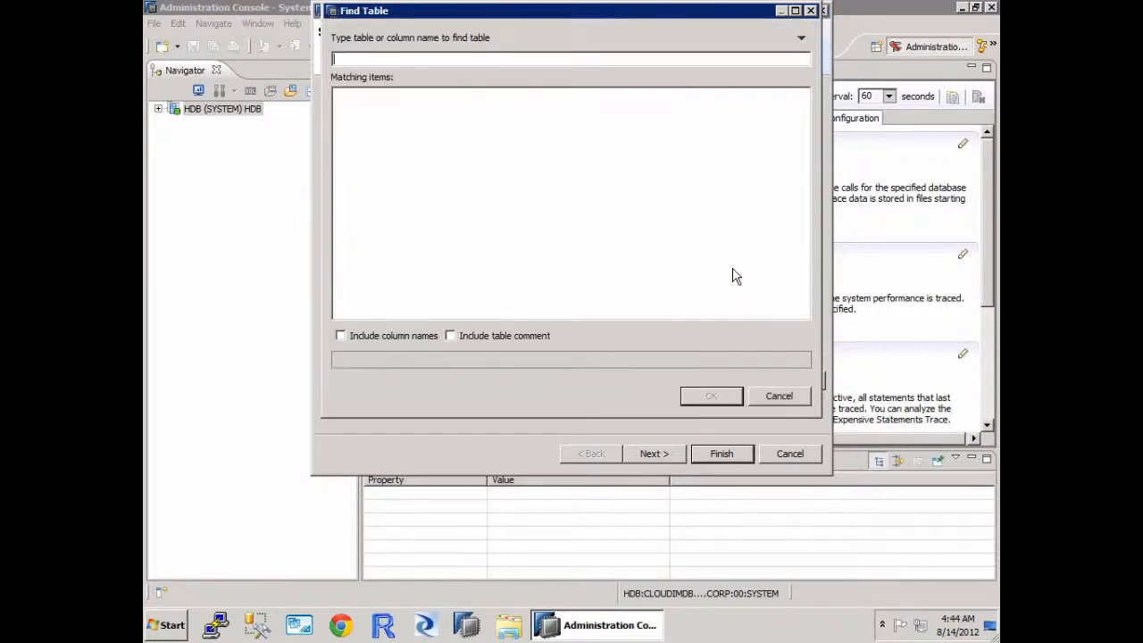
{"action": "type", "text": "DIM"}
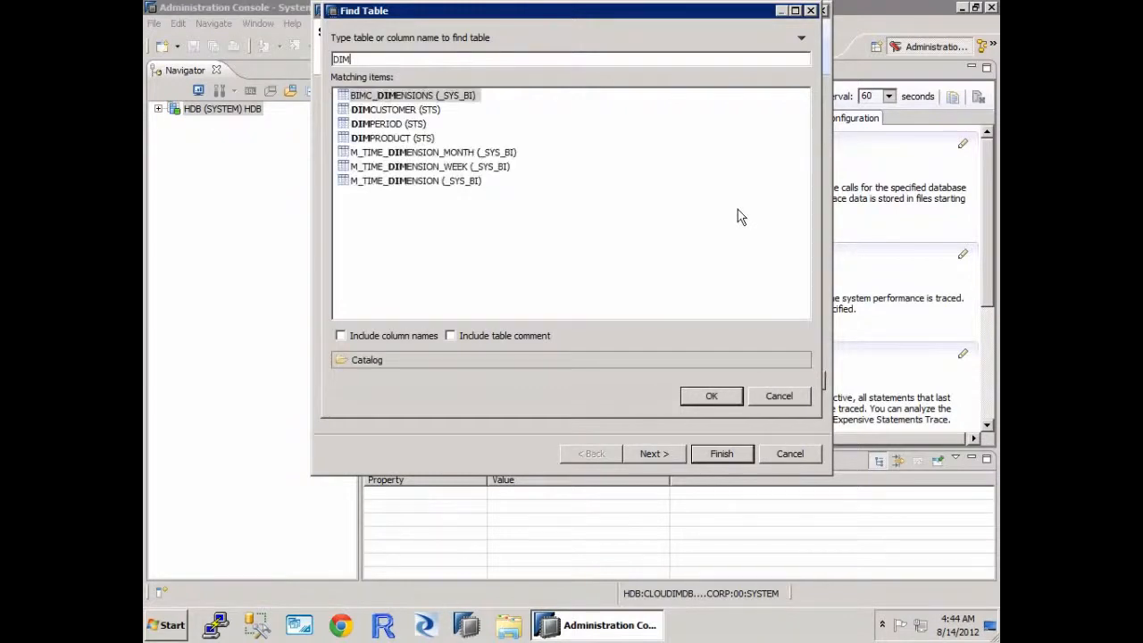
{"action": "double_click", "coordinate": [393, 116]}
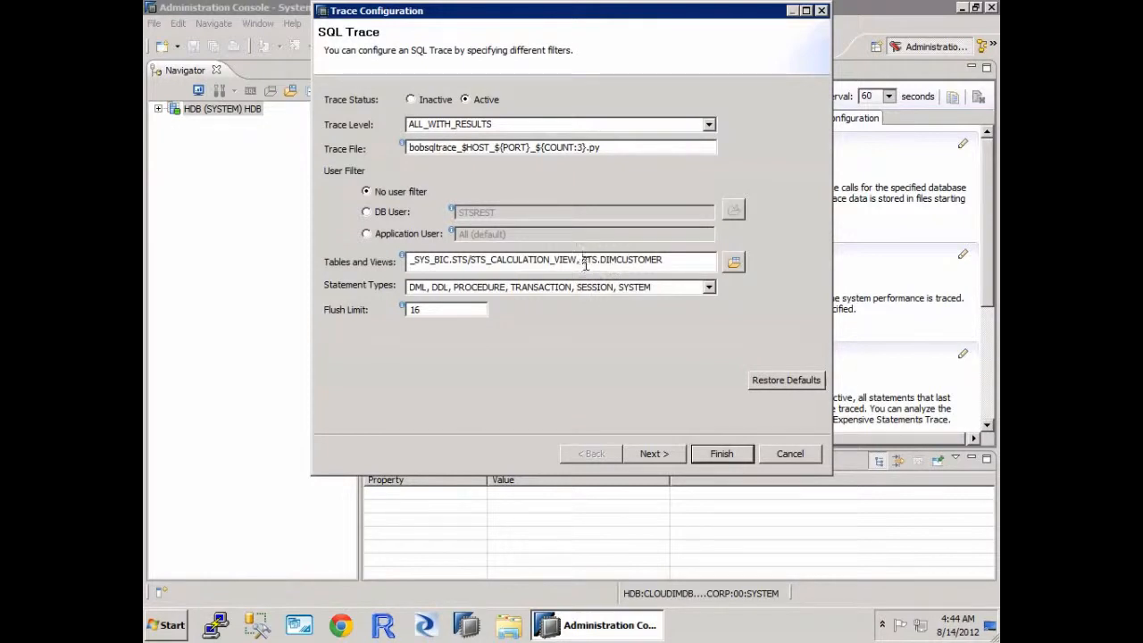
{"action": "left_click_drag", "start_coordinate": [581, 261], "coordinate": [357, 246]}
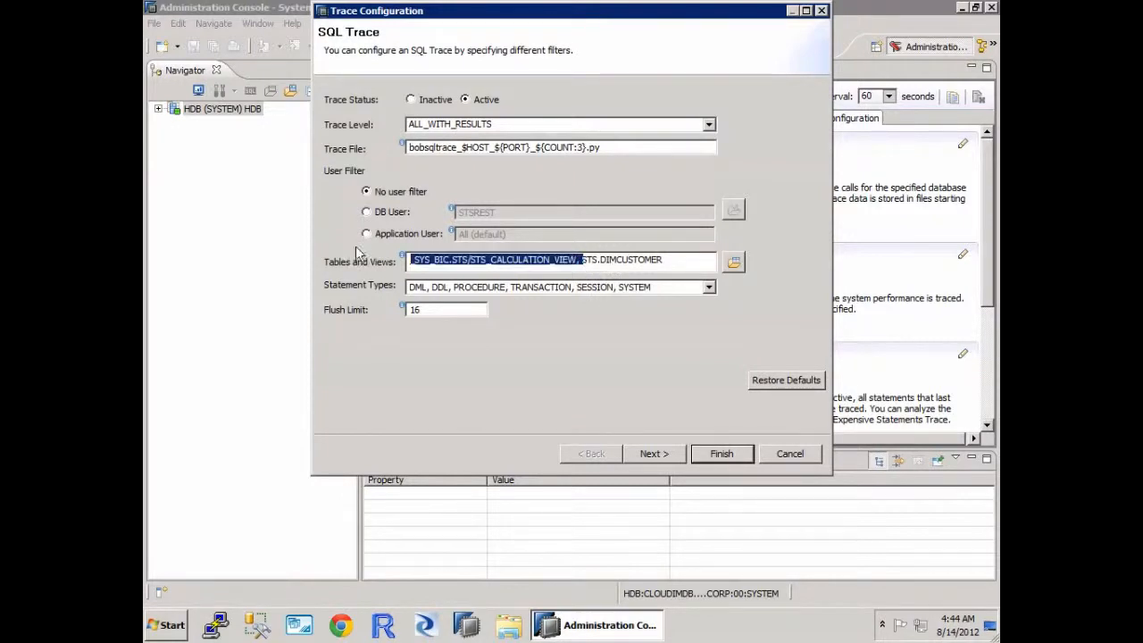
{"action": "key", "text": "Delete"}
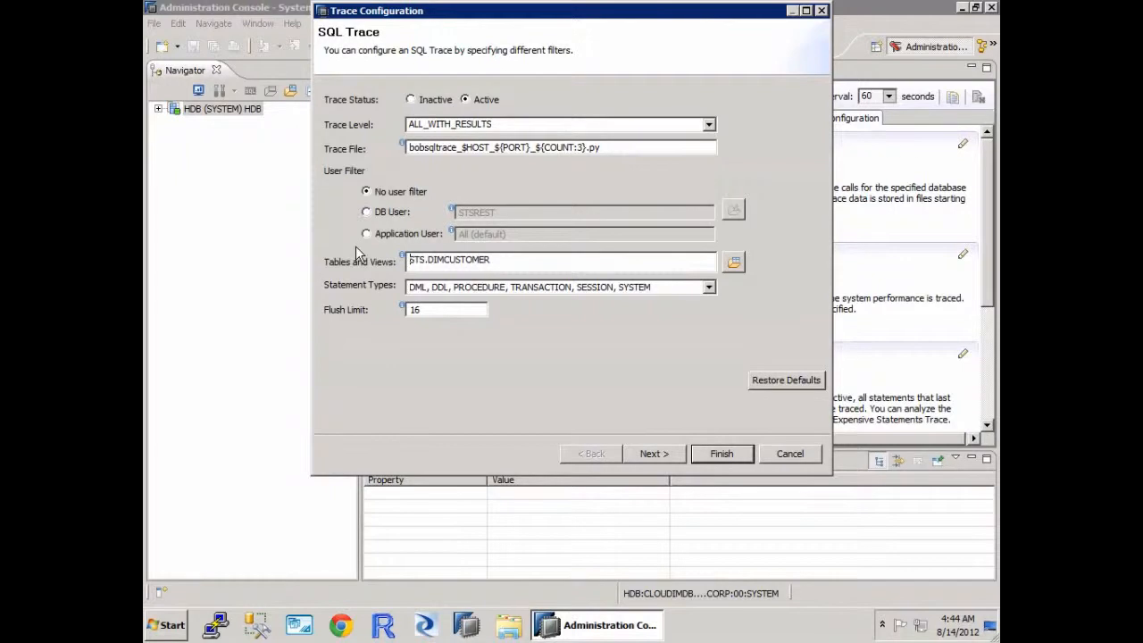
Step: Check the available statement types, review the configuration summary and activate the SQL trace
{"action": "left_click", "coordinate": [708, 287]}
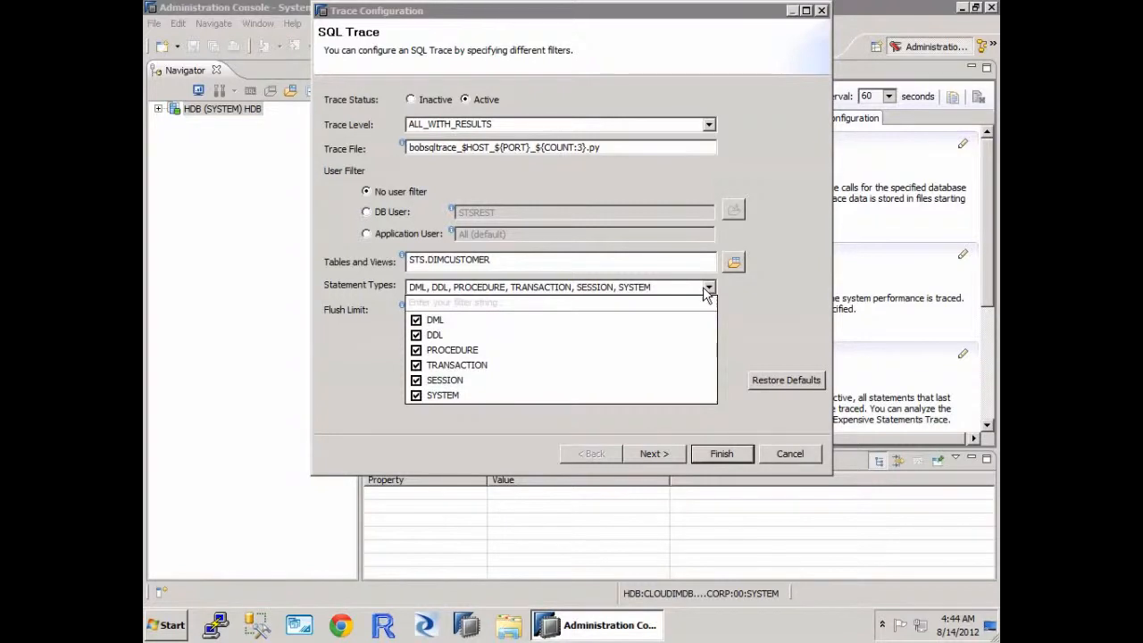
{"action": "left_click", "coordinate": [705, 290]}
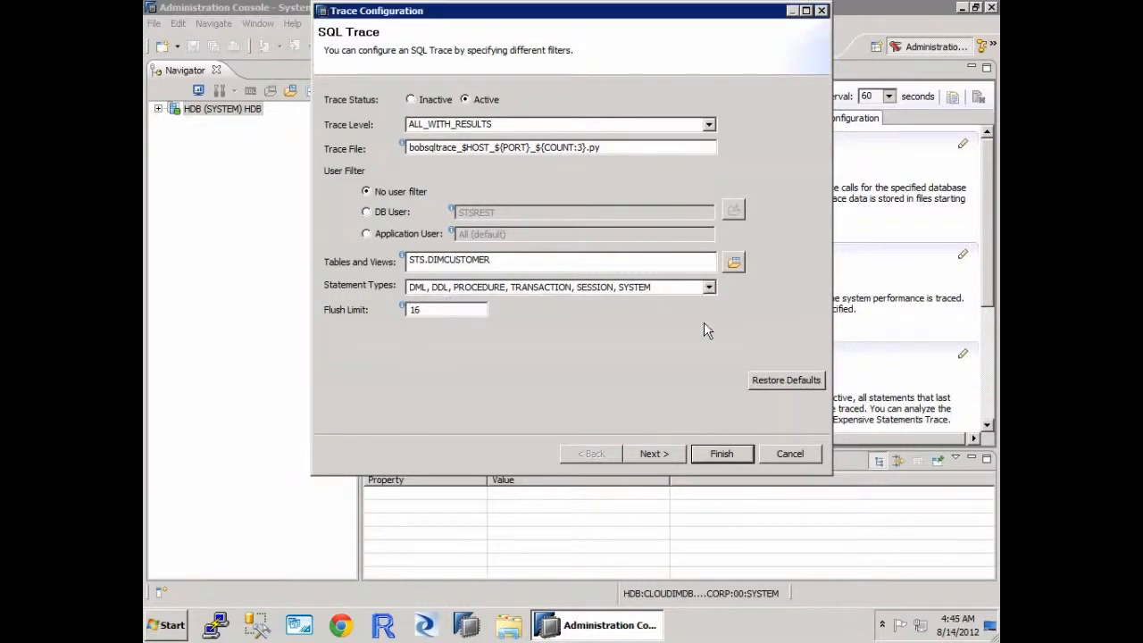
{"action": "left_click", "coordinate": [666, 452]}
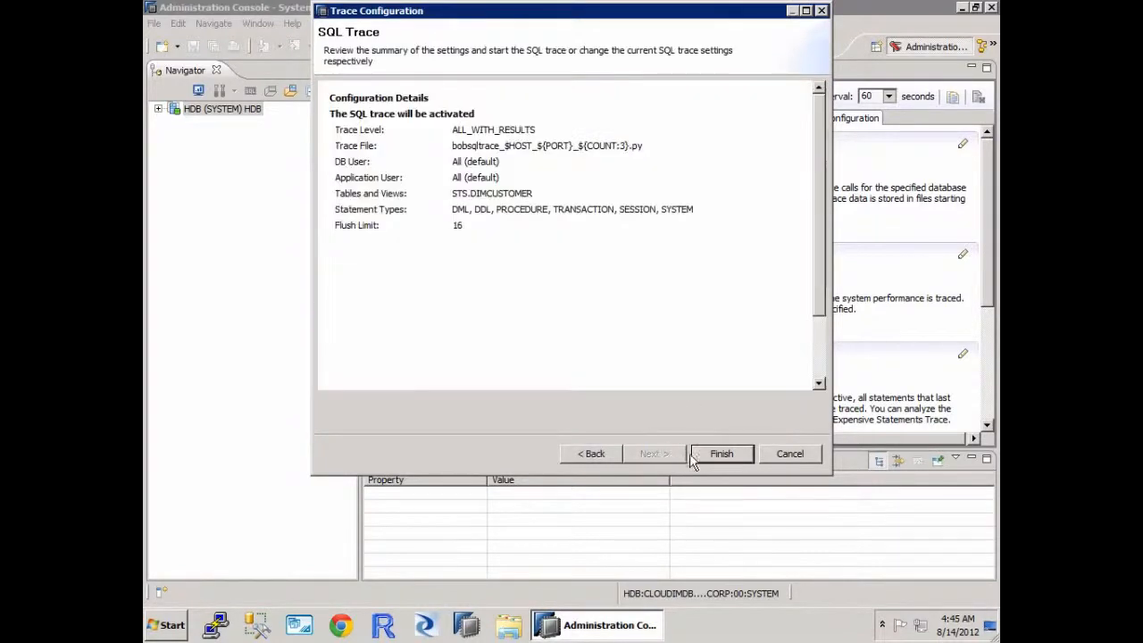
{"action": "left_click", "coordinate": [714, 457]}
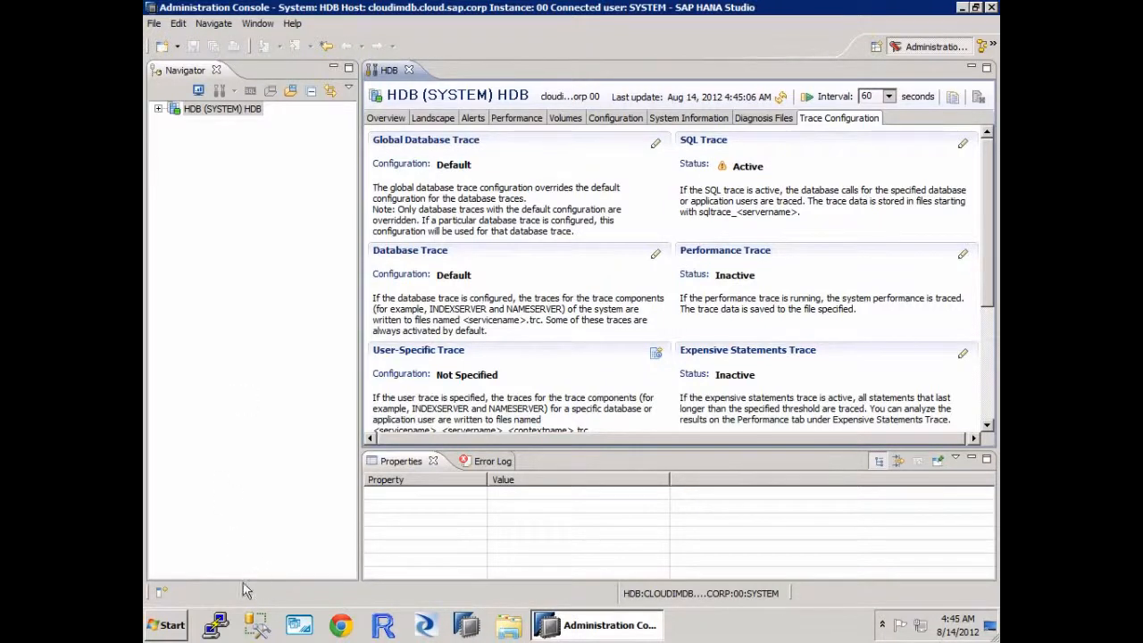
Step: Switch to FileZilla and connect to the server 10.79.5.31 using the SFTP entry in the connection history
{"action": "left_click", "coordinate": [159, 630]}
{"action": "left_click", "coordinate": [225, 473]}
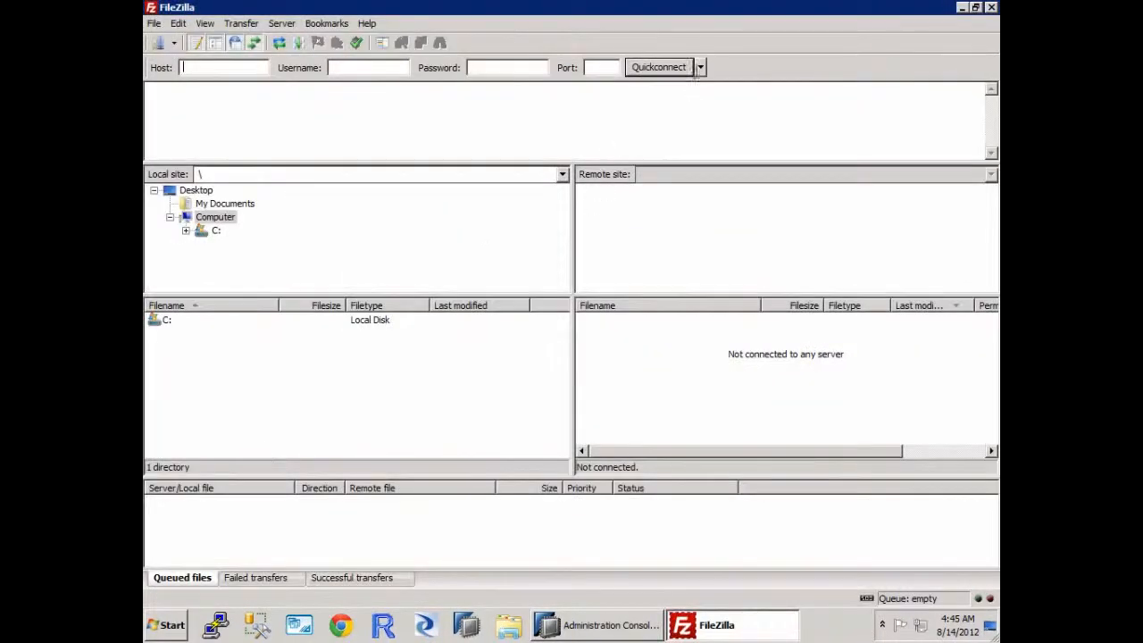
{"action": "left_click", "coordinate": [701, 68]}
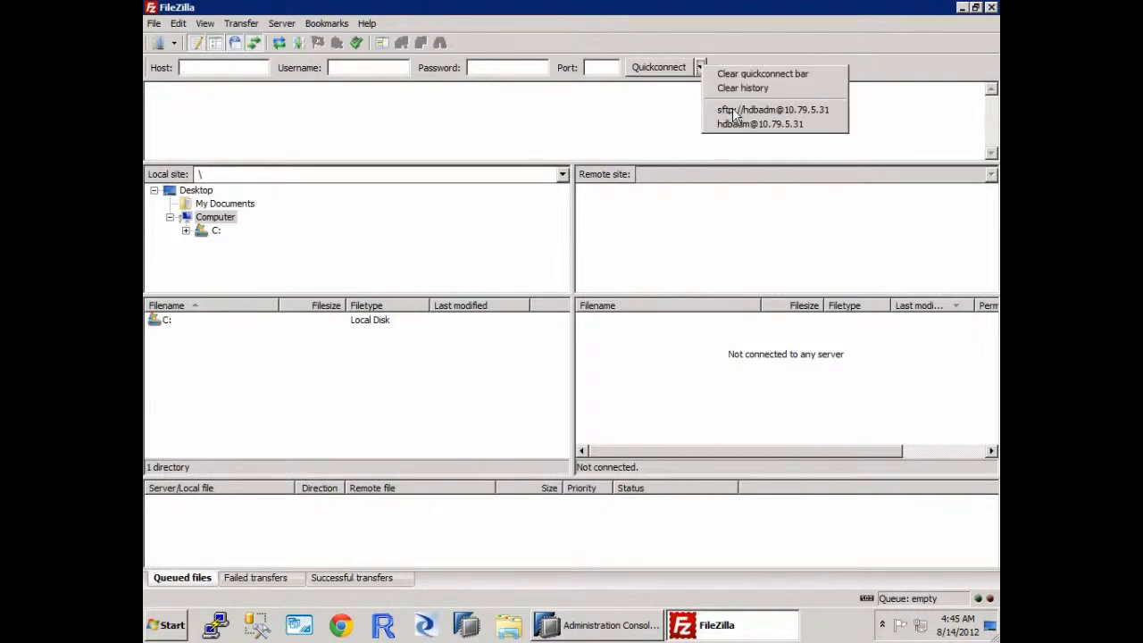
{"action": "left_click", "coordinate": [735, 109]}
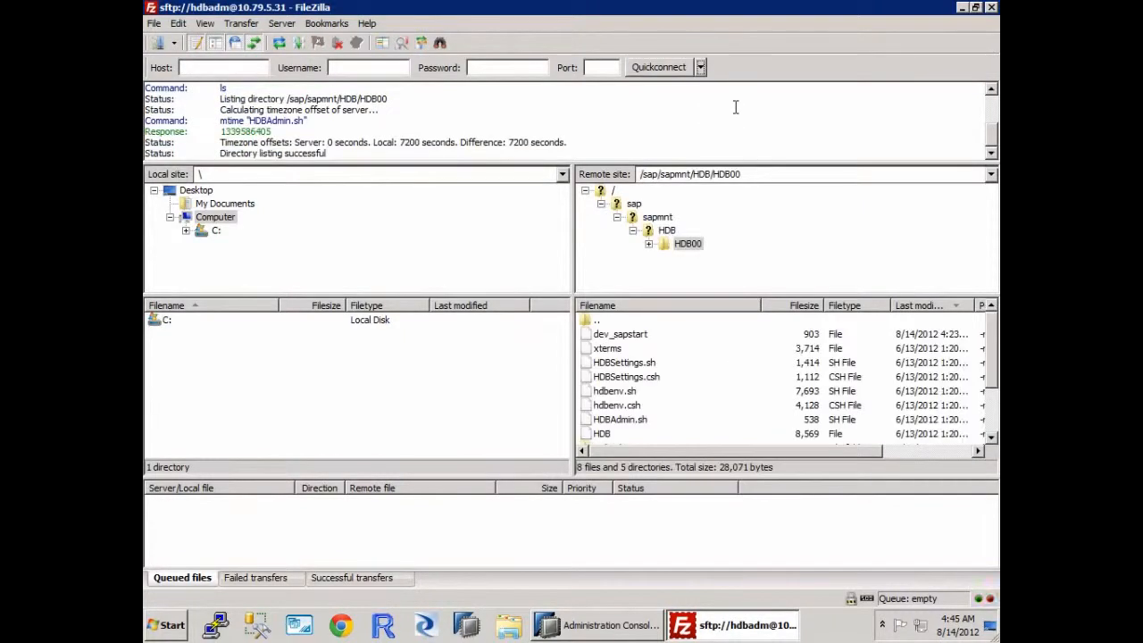
Step: Open the remote folder /sap/sapmnt/HDB/HDB00/cloudimdb/trace
{"action": "left_click", "coordinate": [649, 244]}
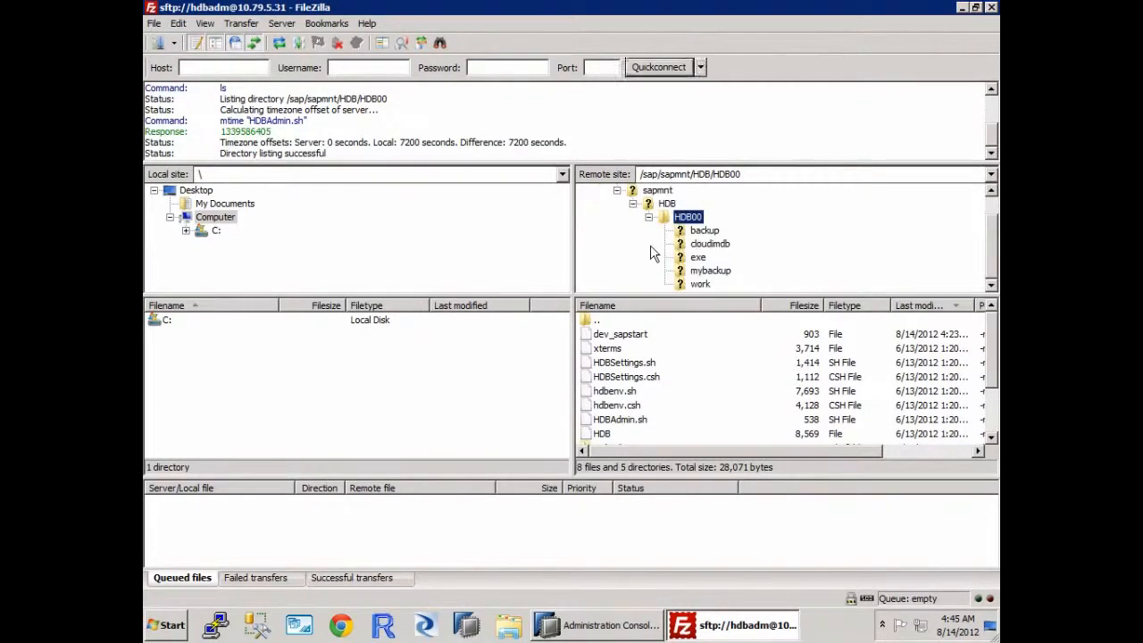
{"action": "left_click", "coordinate": [708, 244]}
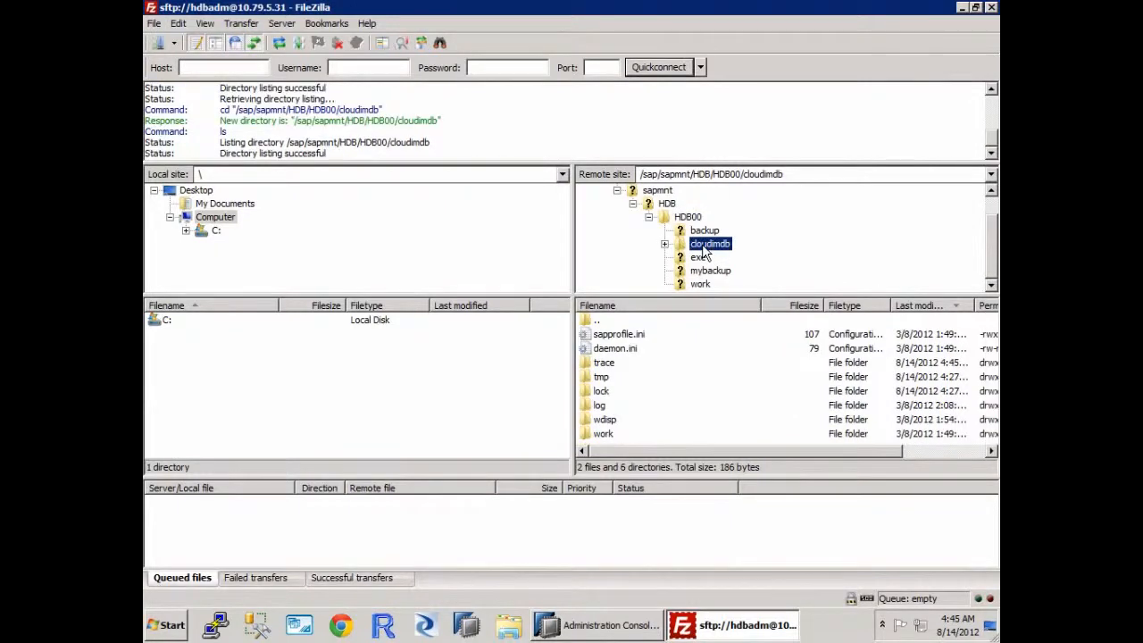
{"action": "double_click", "coordinate": [702, 249]}
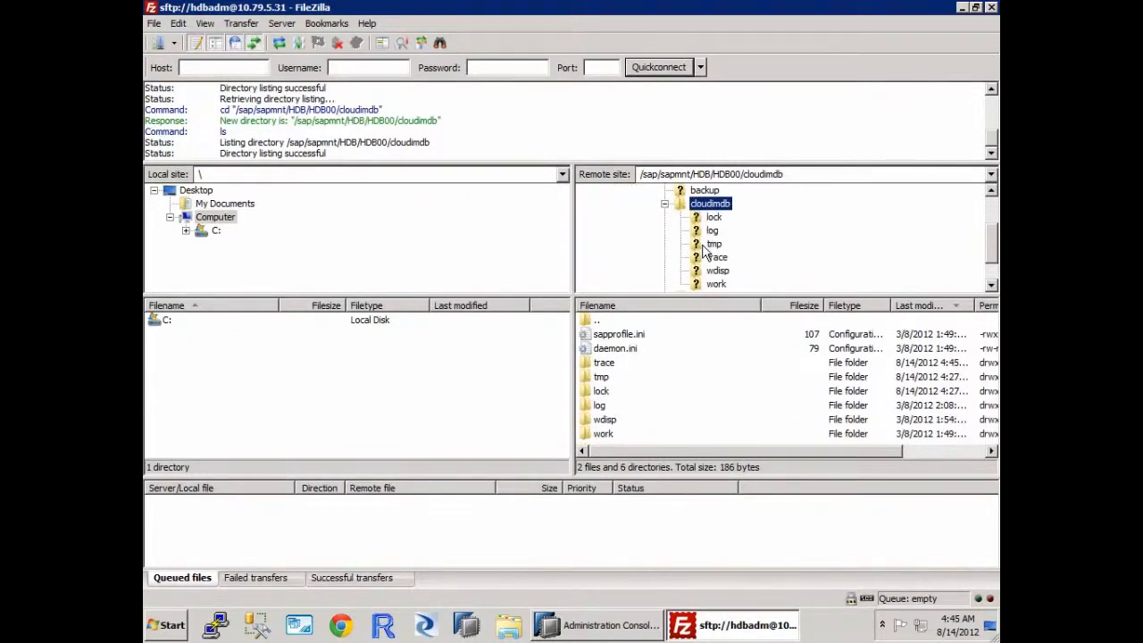
{"action": "double_click", "coordinate": [723, 258]}
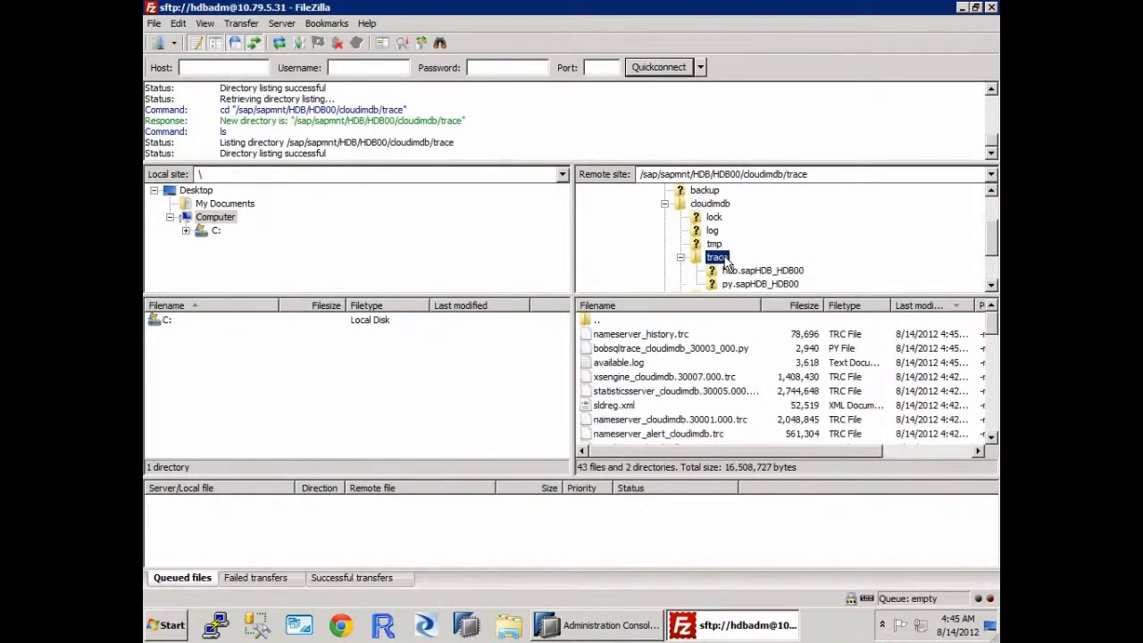
Step: Sort the remote files by name and open bobsqltrace_cloudimdb_30003_000.py in the default text editor
{"action": "left_click", "coordinate": [671, 307]}
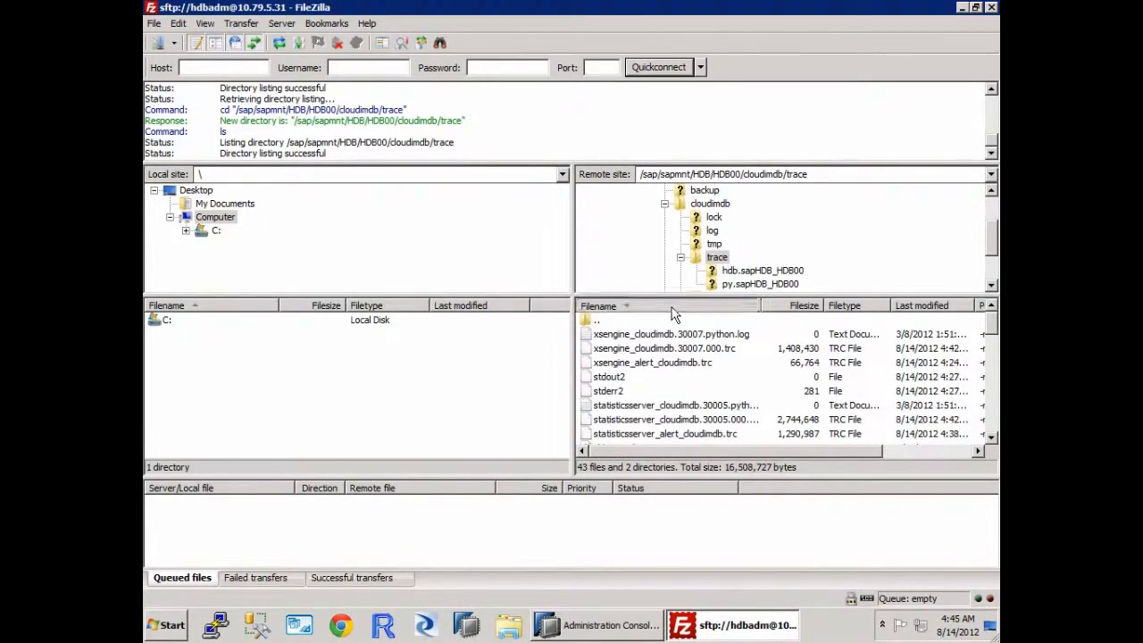
{"action": "left_click", "coordinate": [621, 392]}
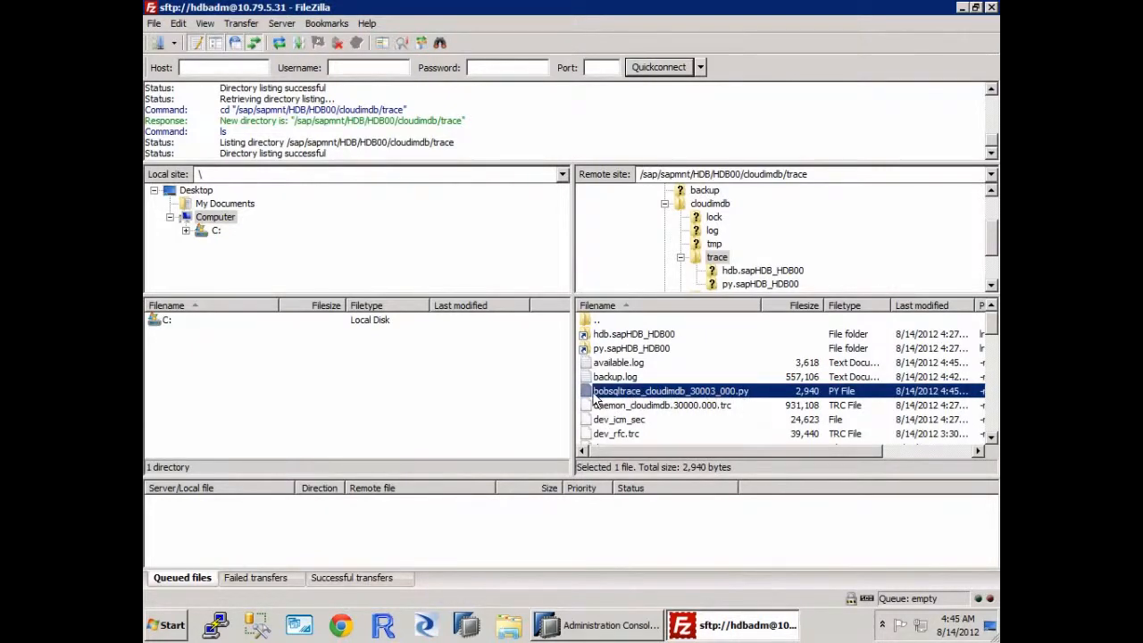
{"action": "right_click", "coordinate": [703, 400]}
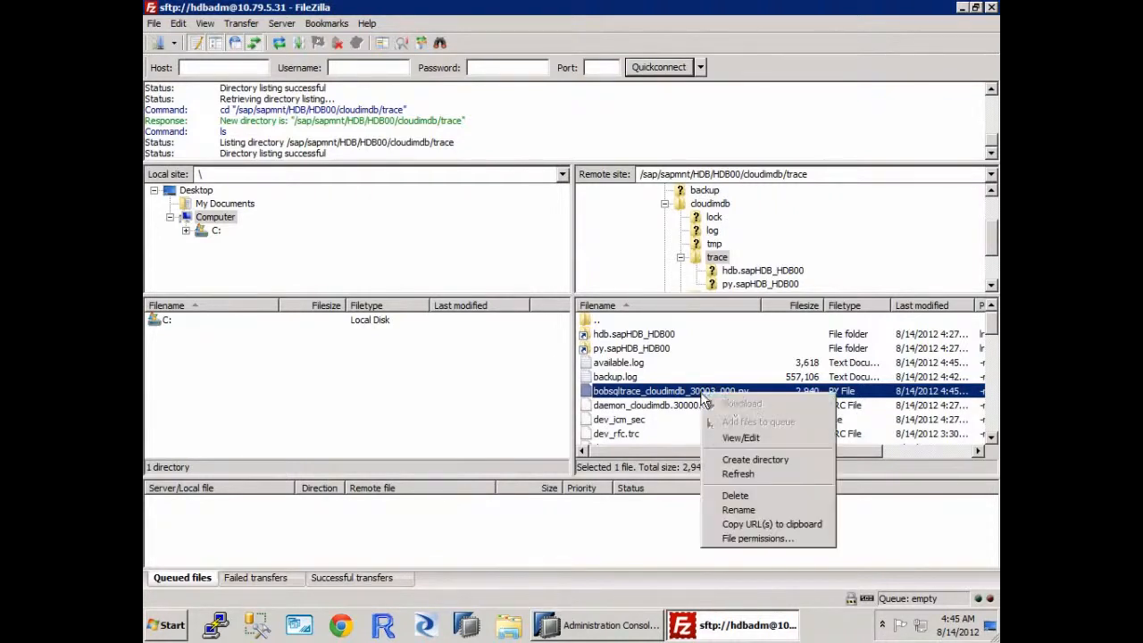
{"action": "left_click", "coordinate": [743, 440]}
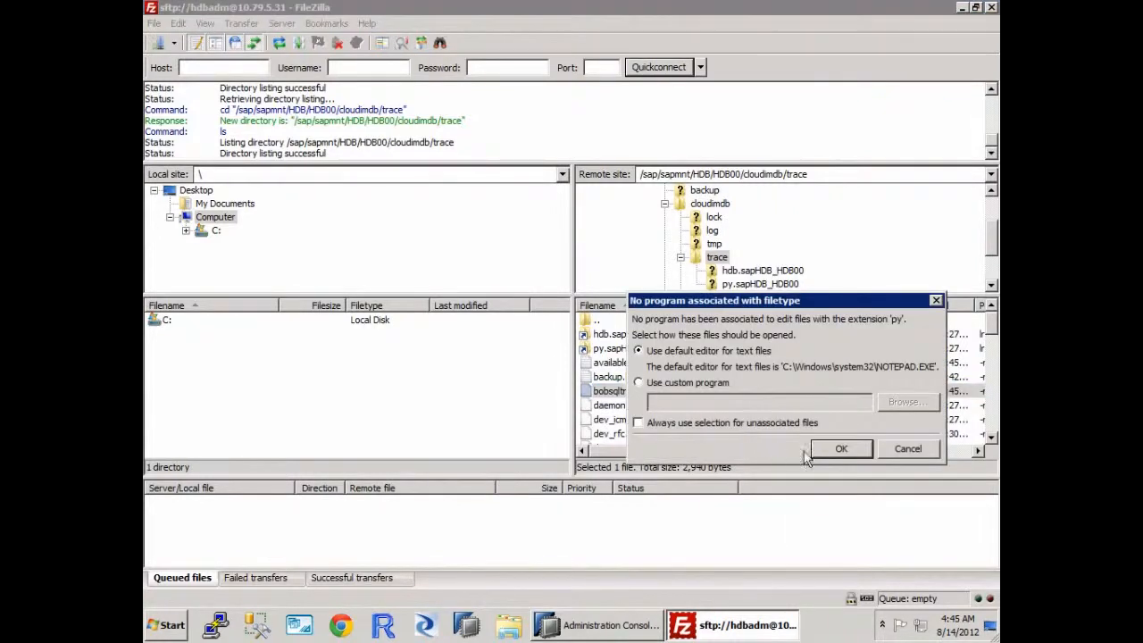
{"action": "left_click", "coordinate": [842, 449]}
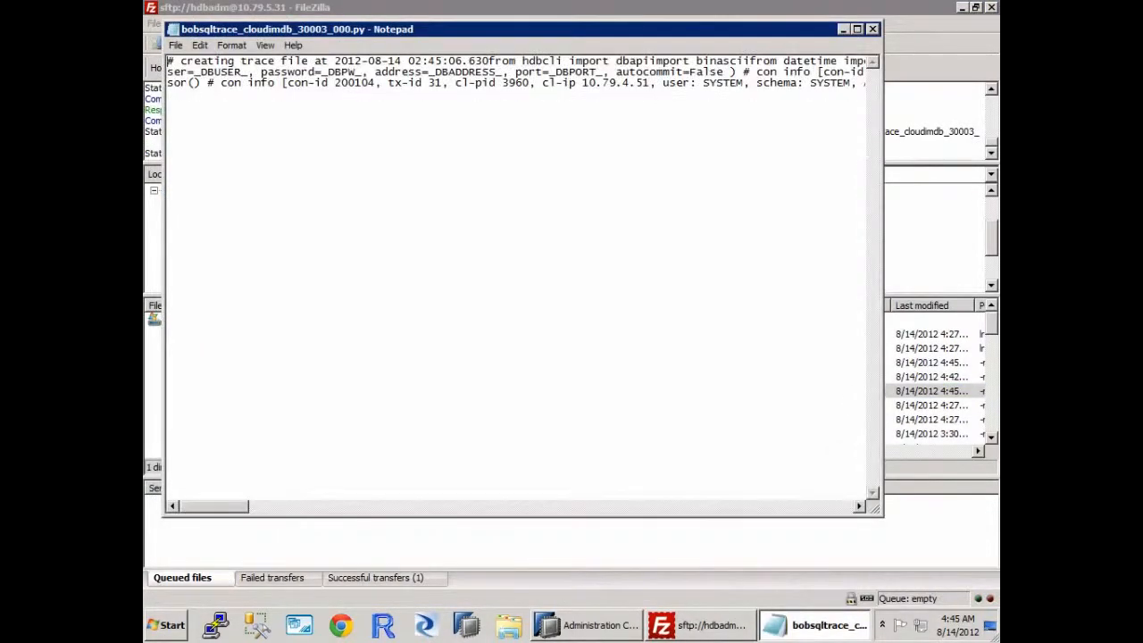
Step: Turn on word wrap in Notepad for the opened trace file
{"action": "left_click", "coordinate": [268, 49]}
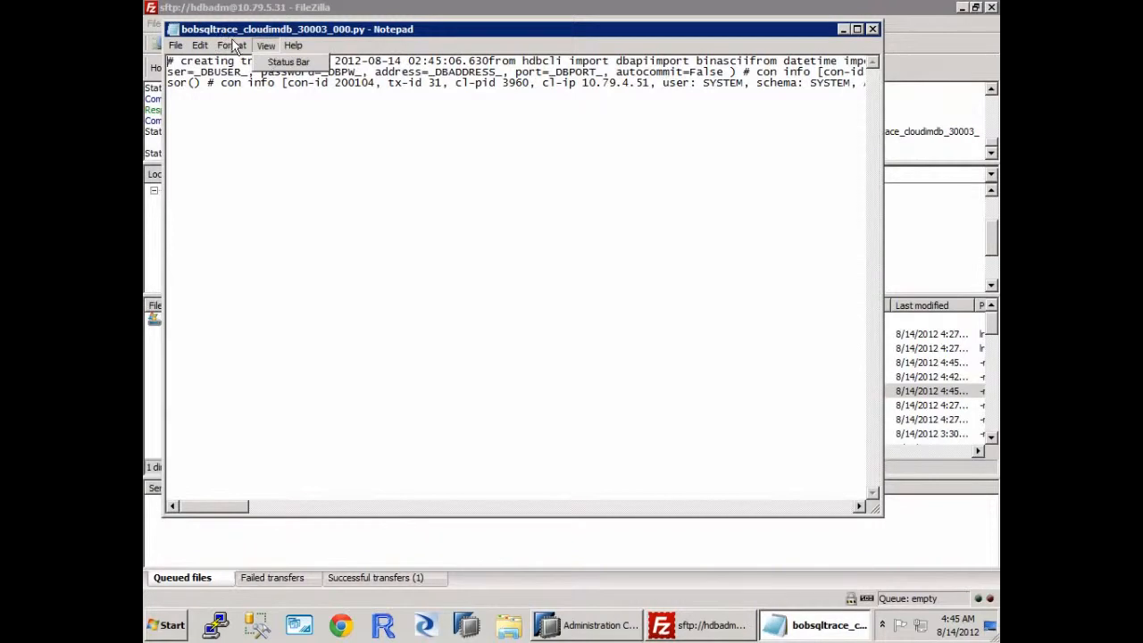
{"action": "left_click", "coordinate": [233, 45]}
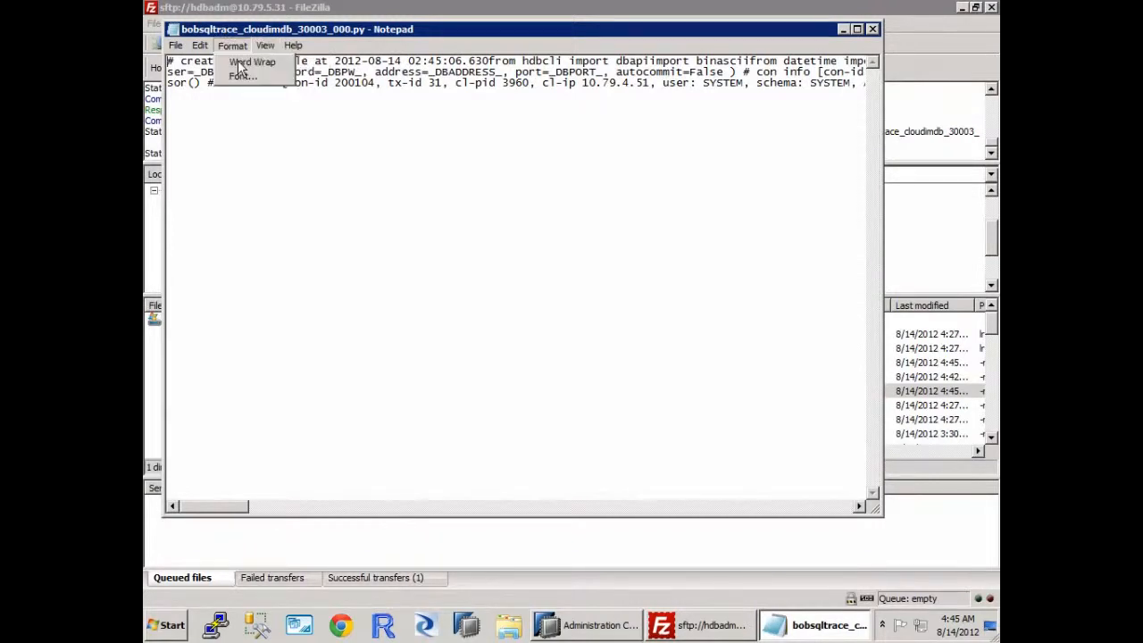
{"action": "left_click", "coordinate": [241, 65]}
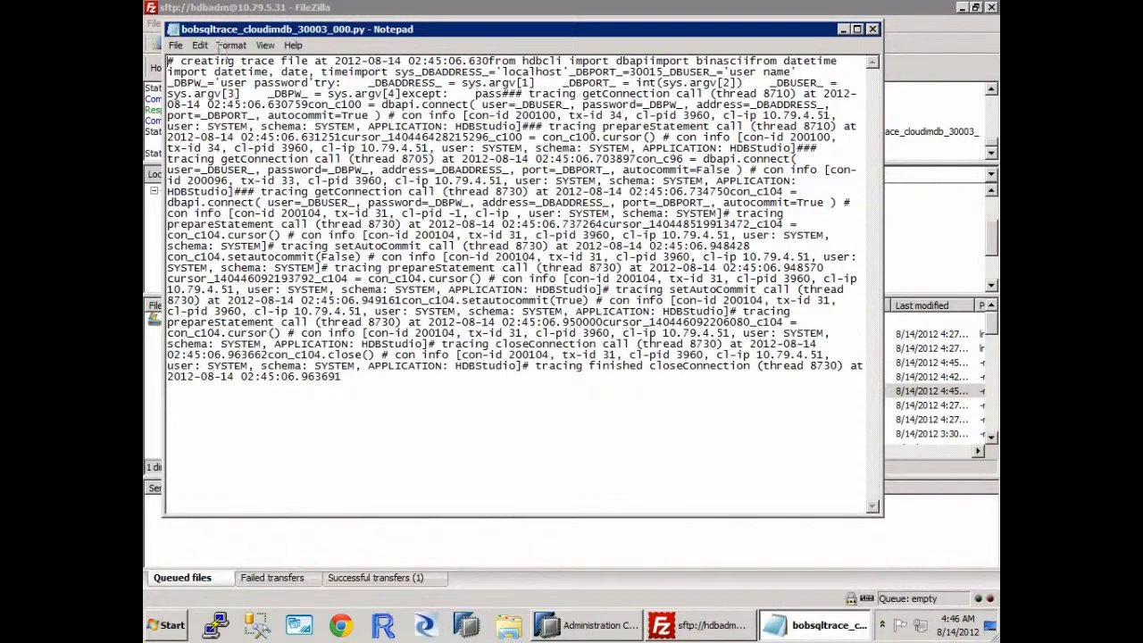
Step: Close the trace file in Notepad, switch to SAP HANA Studio and open a SQL editor for the HDB (SYSTEM) system
{"action": "double_click", "coordinate": [173, 30]}
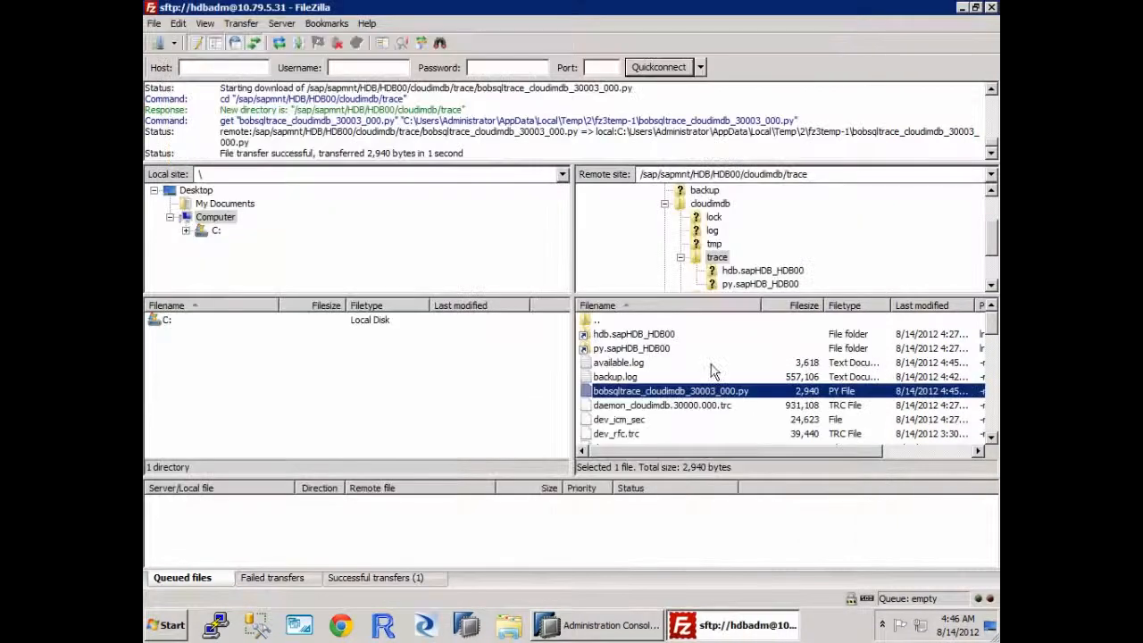
{"action": "right_click", "coordinate": [666, 393]}
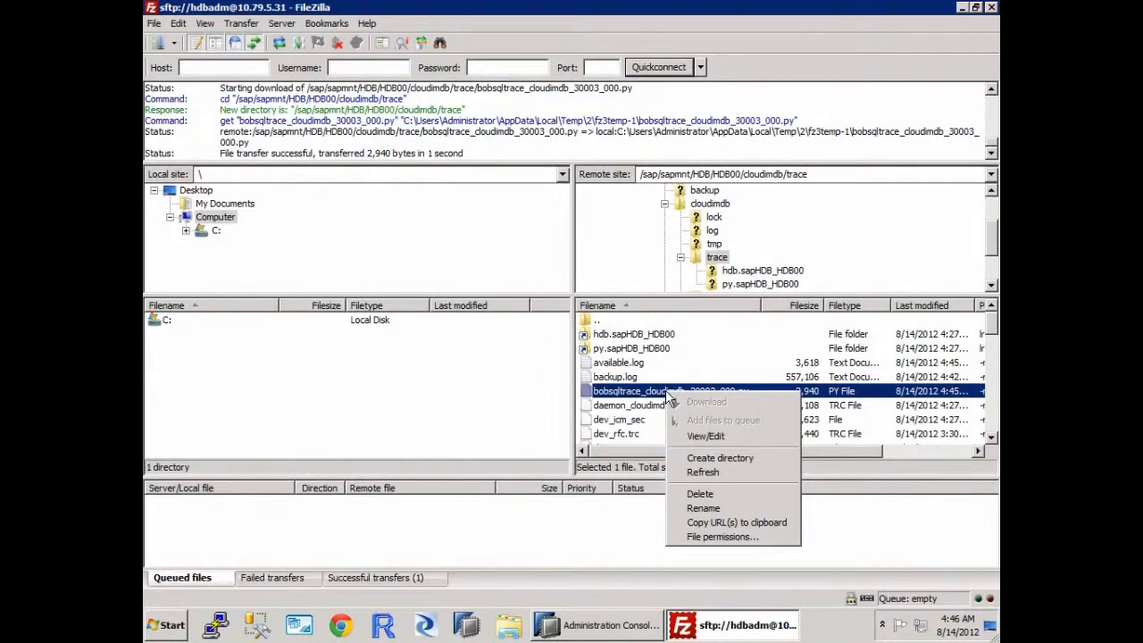
{"action": "left_click", "coordinate": [490, 391]}
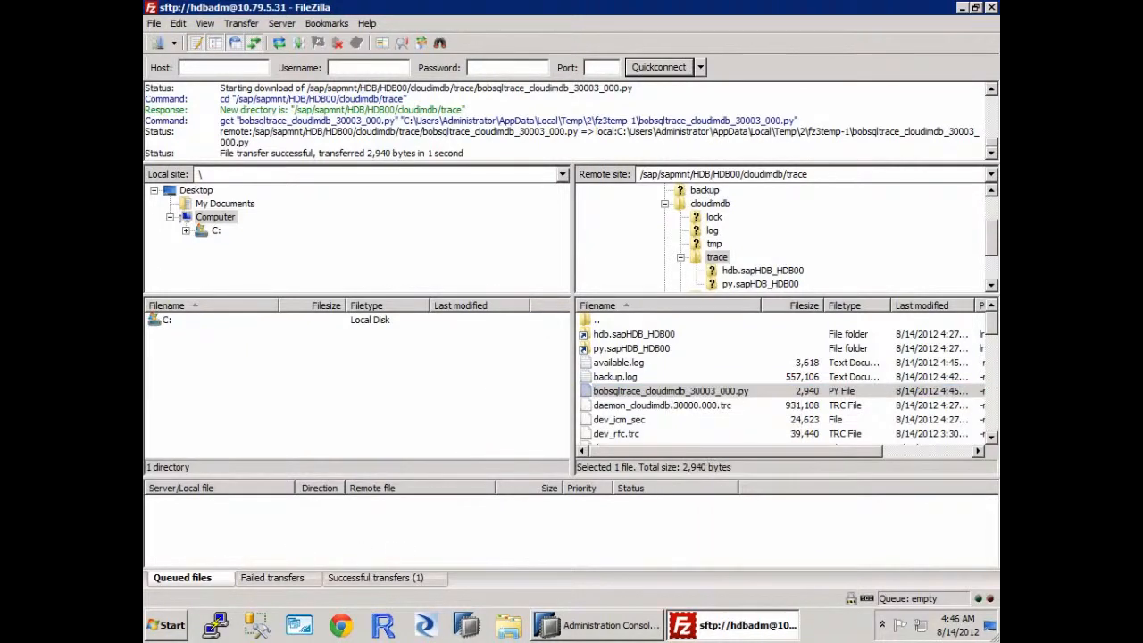
{"action": "left_click", "coordinate": [577, 625]}
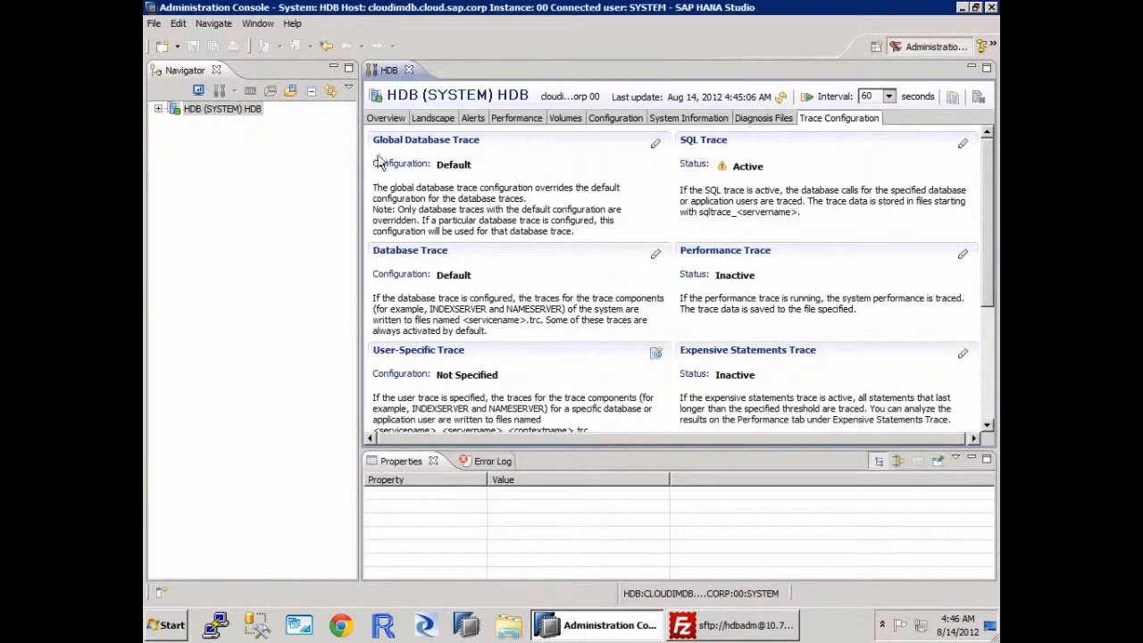
{"action": "right_click", "coordinate": [225, 111]}
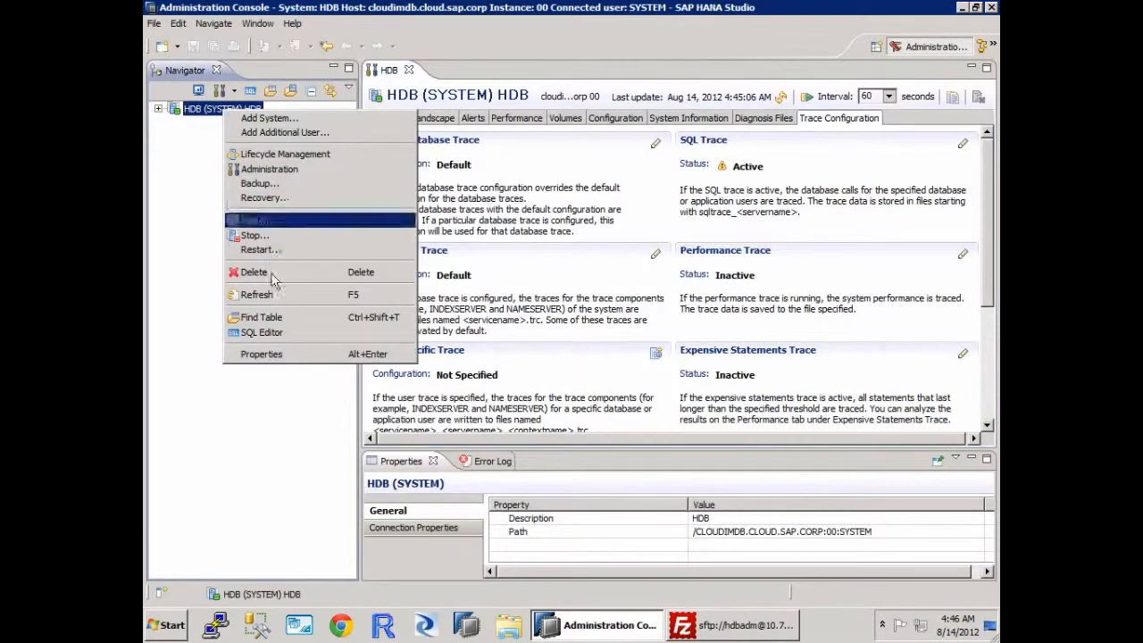
{"action": "left_click", "coordinate": [262, 332]}
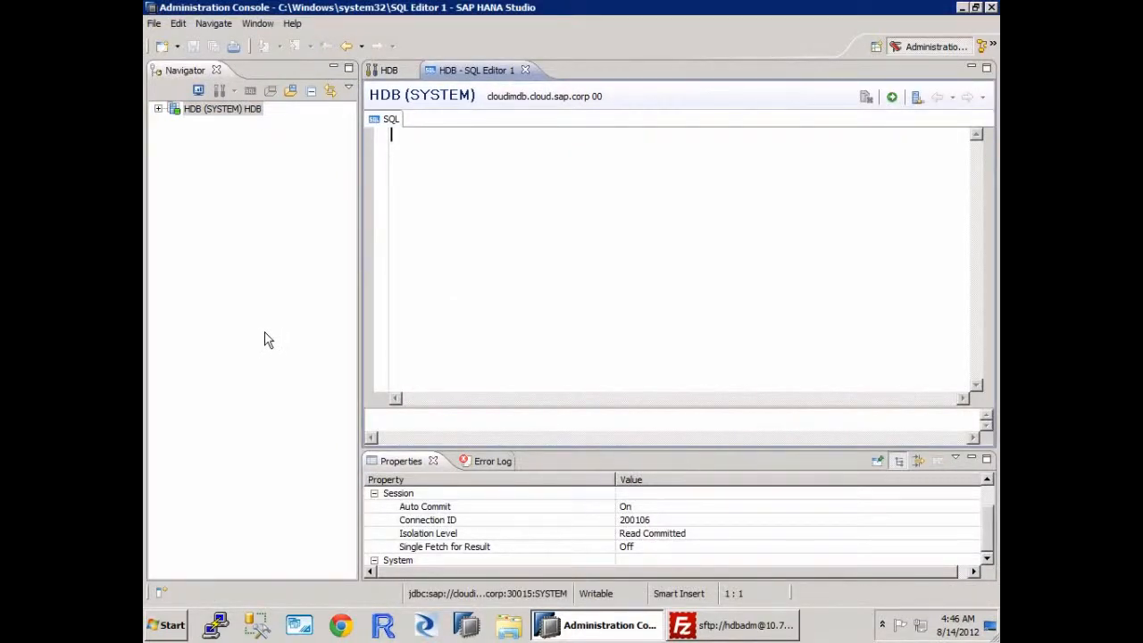
Step: Run select * from "STS"."DIMPERIOD", inserting the table from the STS schema in the catalog
{"action": "type", "text": "select * from"}
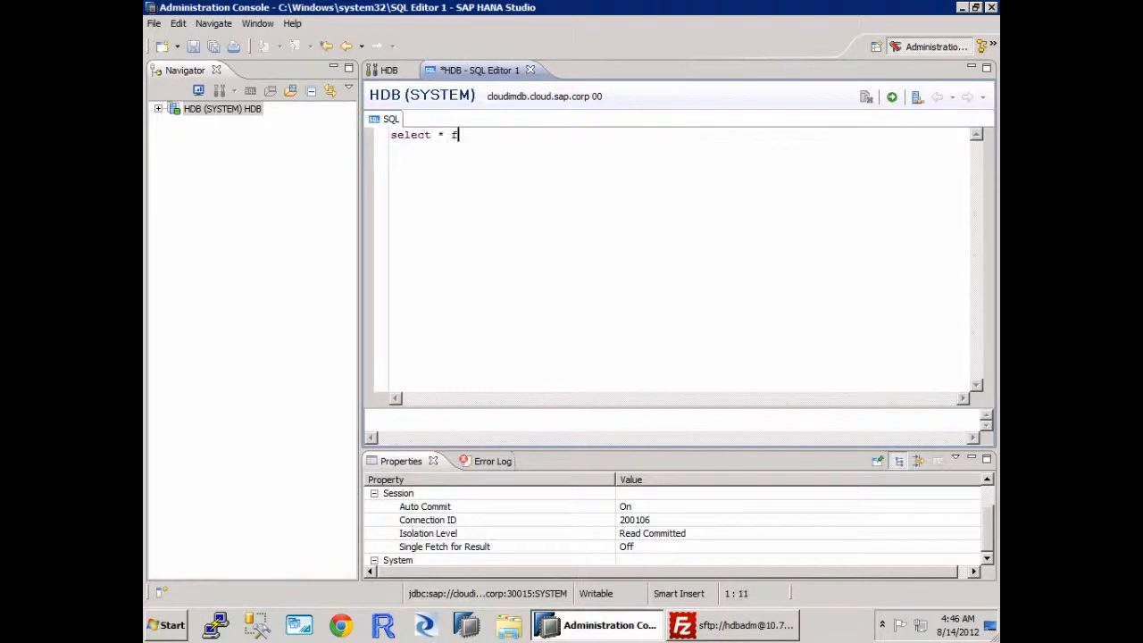
{"action": "left_click", "coordinate": [158, 108]}
{"action": "left_click", "coordinate": [175, 123]}
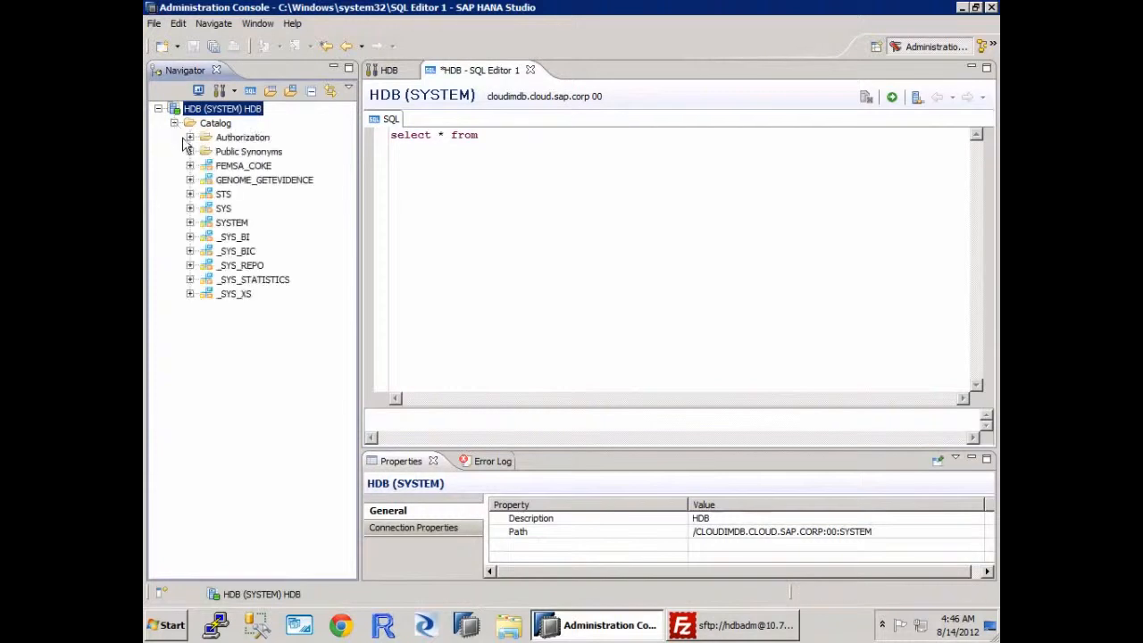
{"action": "left_click", "coordinate": [190, 196]}
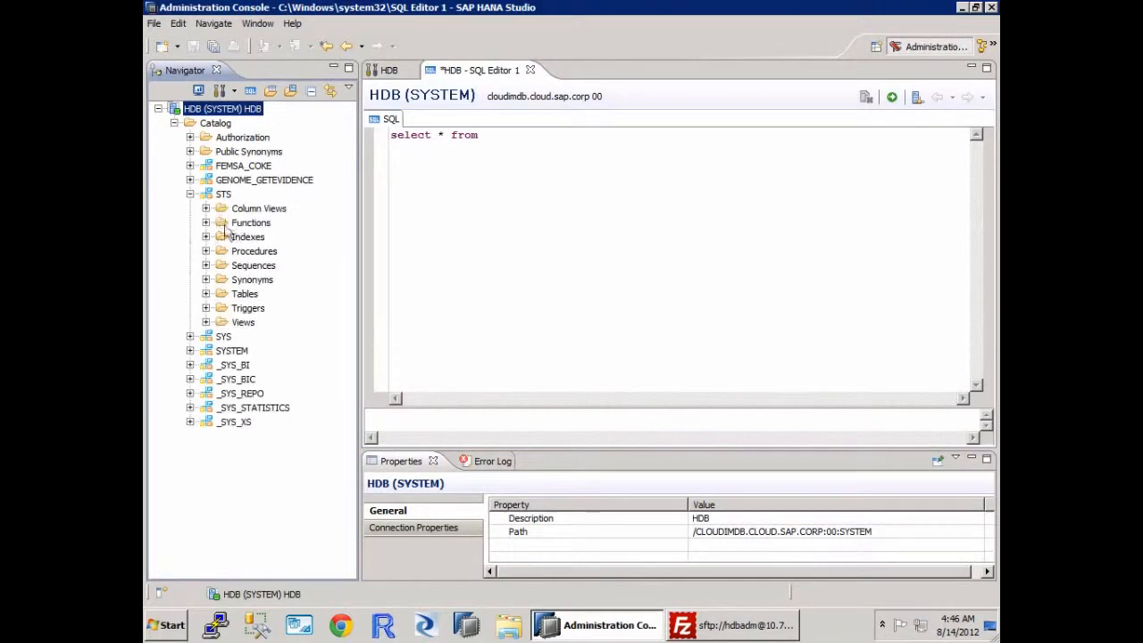
{"action": "left_click", "coordinate": [207, 294]}
{"action": "left_click_drag", "start_coordinate": [263, 323], "coordinate": [704, 186]}
{"action": "left_click", "coordinate": [890, 97]}
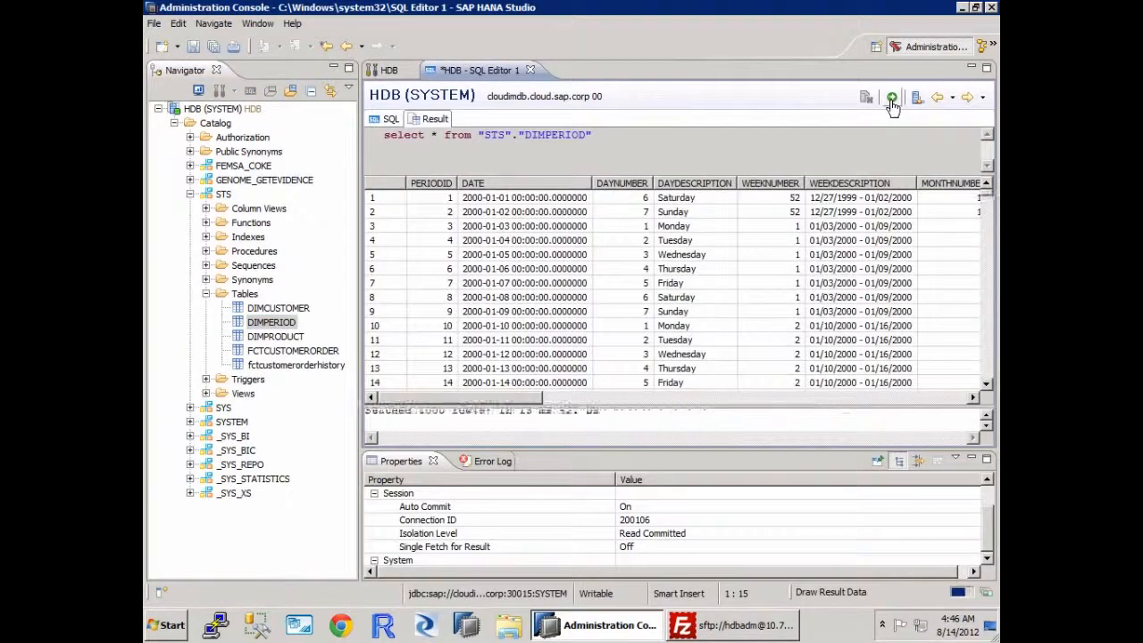
Step: Switch to FileZilla, reopen the local copy of bobsqltrace_cloudimdb_30003_000.py for viewing, and close it
{"action": "left_click", "coordinate": [705, 624]}
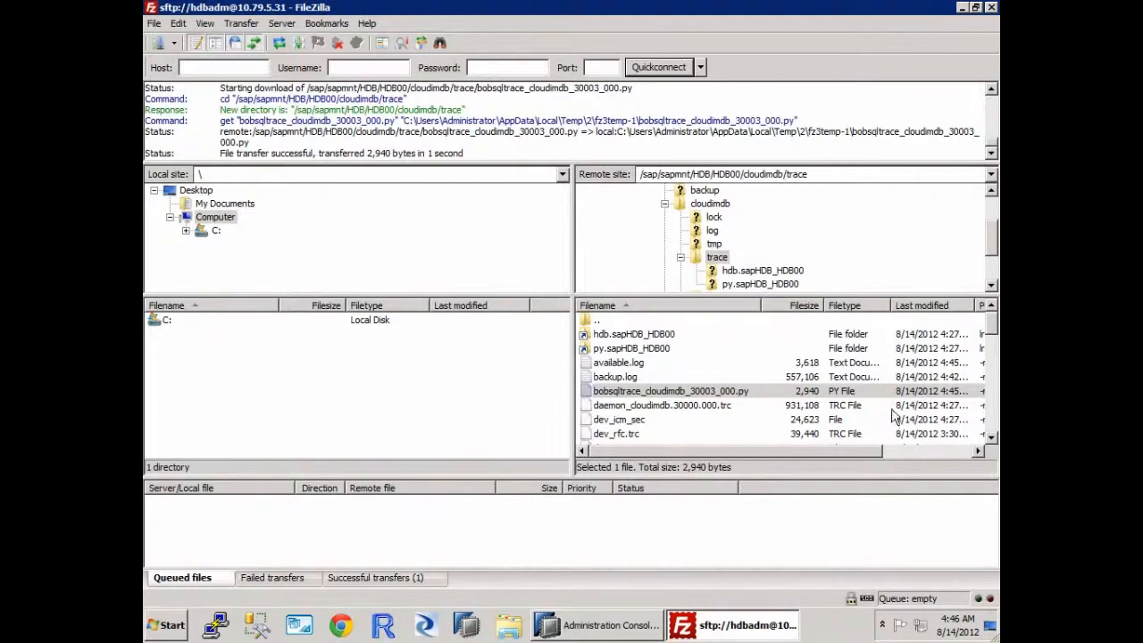
{"action": "right_click", "coordinate": [657, 393]}
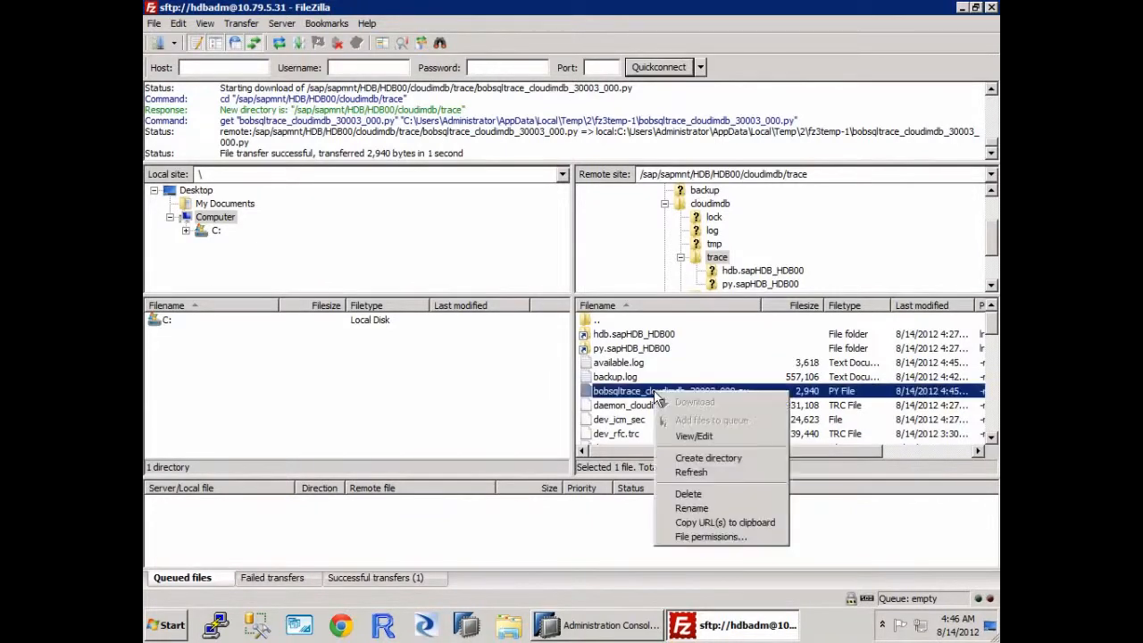
{"action": "left_click", "coordinate": [697, 437]}
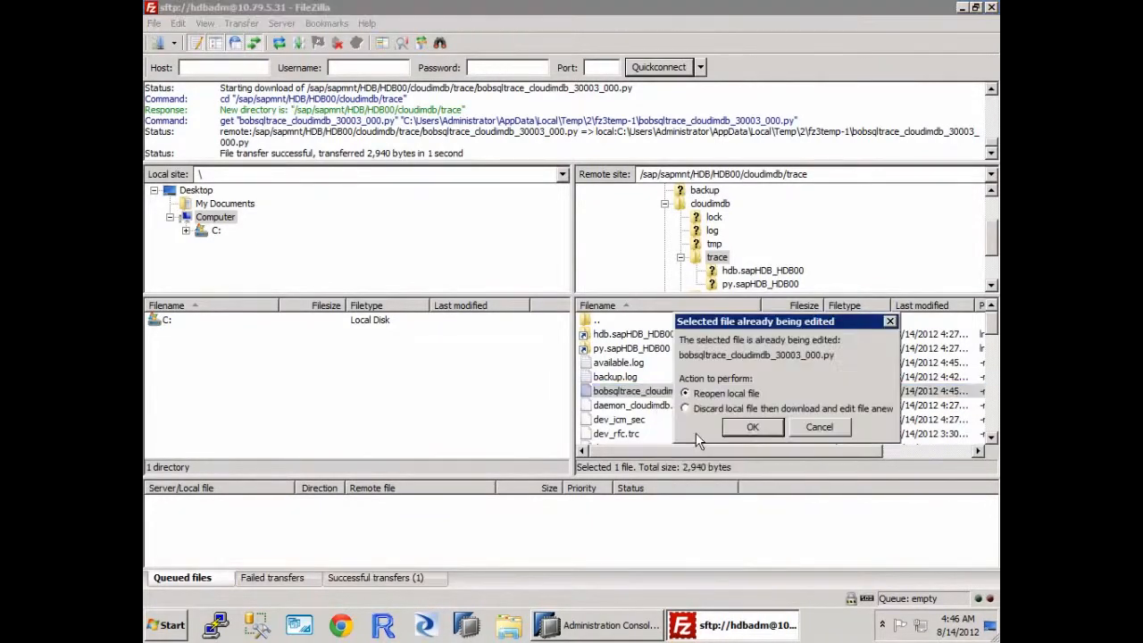
{"action": "left_click", "coordinate": [752, 427]}
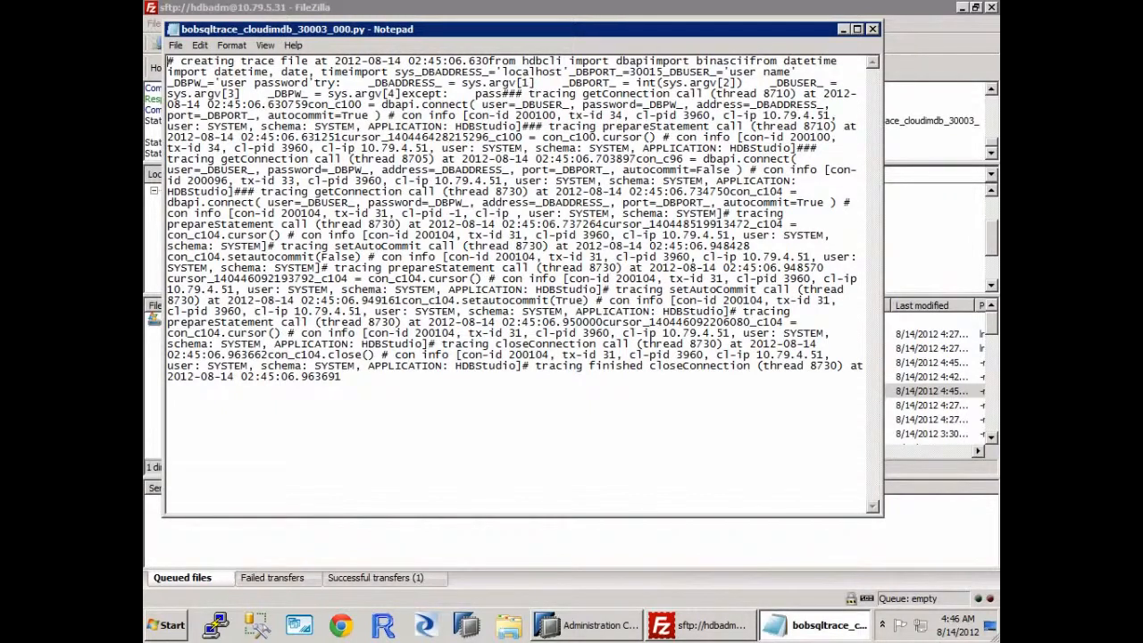
{"action": "left_click", "coordinate": [872, 28]}
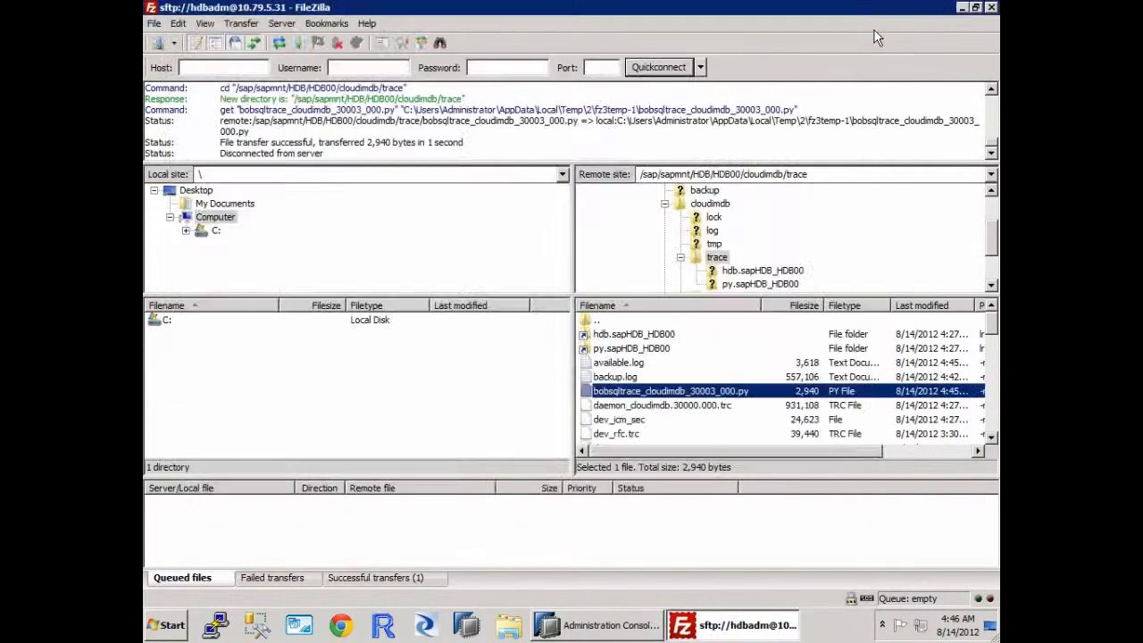
Step: Discard the local copy of bobsqltrace_cloudimdb_30003_000.py, download it anew, look through the trace entries and close the file
{"action": "right_click", "coordinate": [639, 393]}
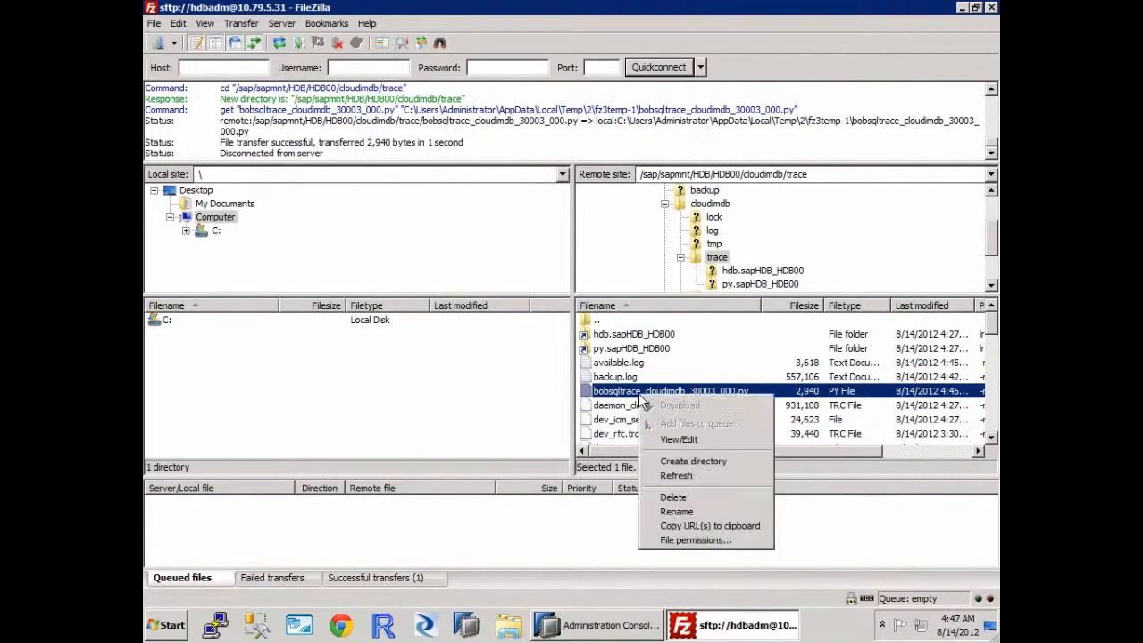
{"action": "left_click", "coordinate": [691, 438]}
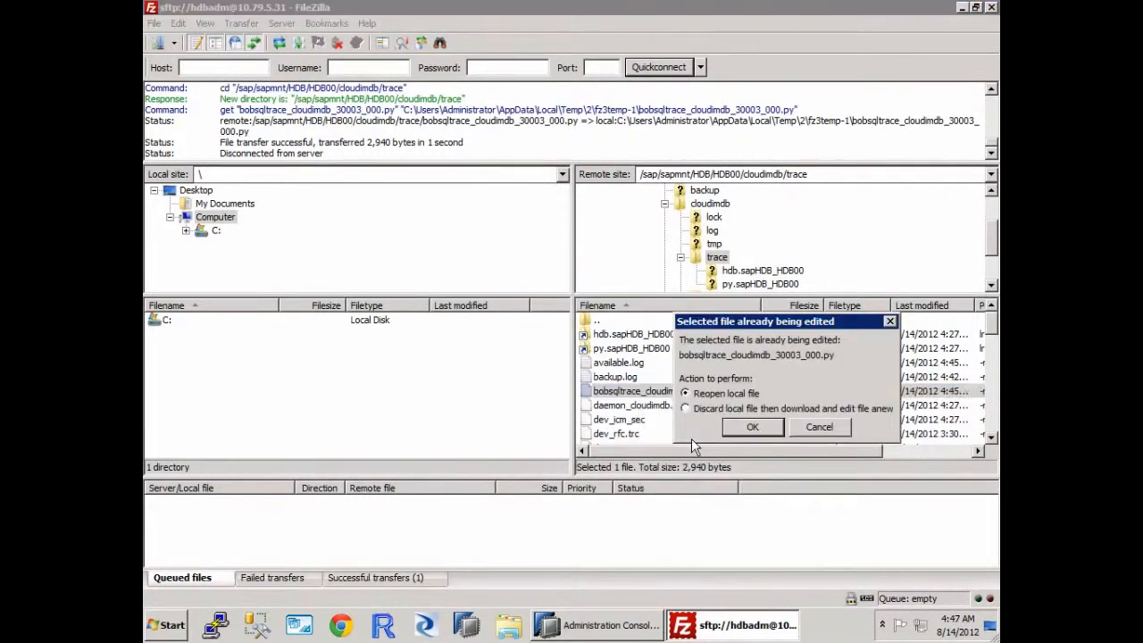
{"action": "key", "text": "Down"}
{"action": "left_click", "coordinate": [752, 428]}
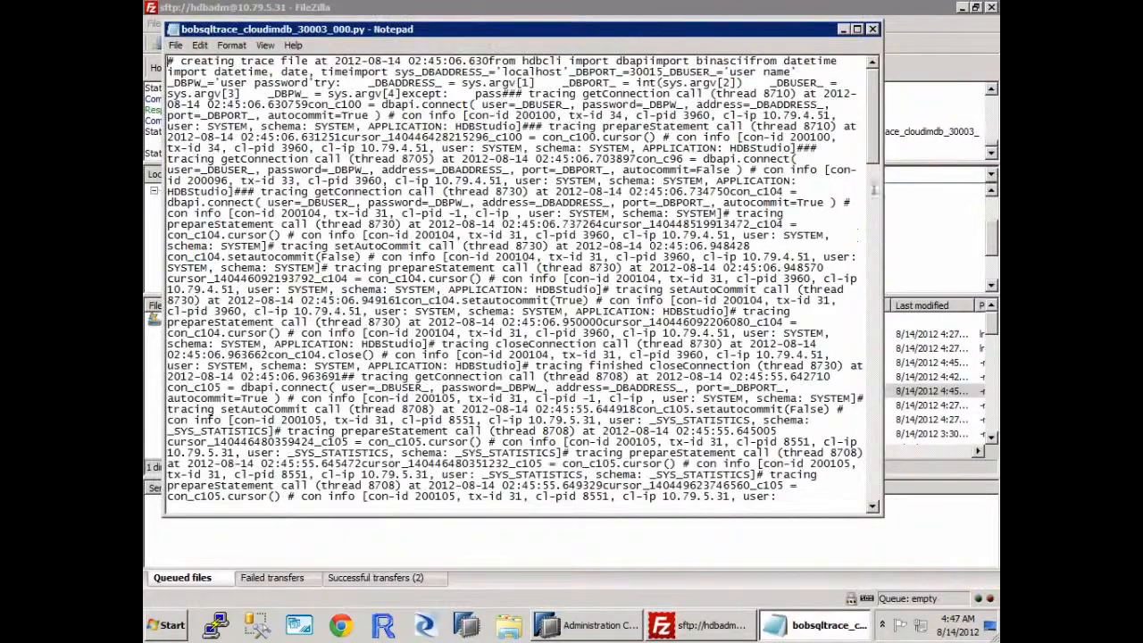
{"action": "mouse_move", "coordinate": [869, 138]}
{"action": "left_mouse_down"}
{"action": "mouse_move", "coordinate": [864, 308]}
{"action": "mouse_move", "coordinate": [839, 473]}
{"action": "mouse_move", "coordinate": [885, 45]}
{"action": "left_mouse_up"}
{"action": "left_click", "coordinate": [874, 31]}
Step: Switch to SAP HANA Studio, replace the queried table with "STS"."DIMCUSTOMER" and run the select statement
{"action": "left_click", "coordinate": [636, 632]}
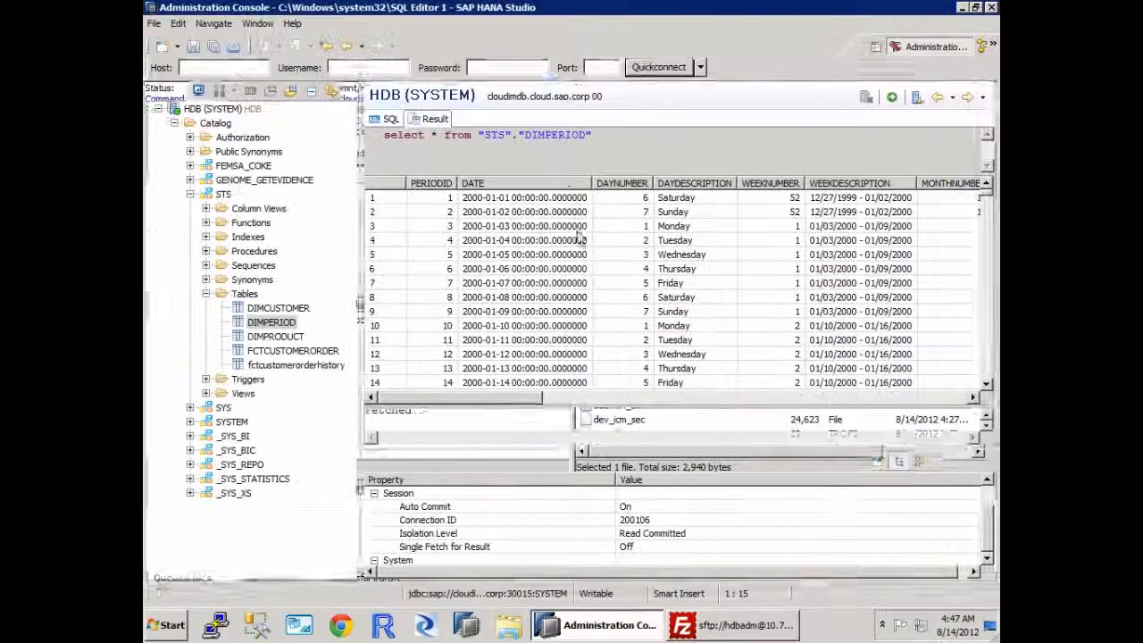
{"action": "left_click", "coordinate": [936, 96]}
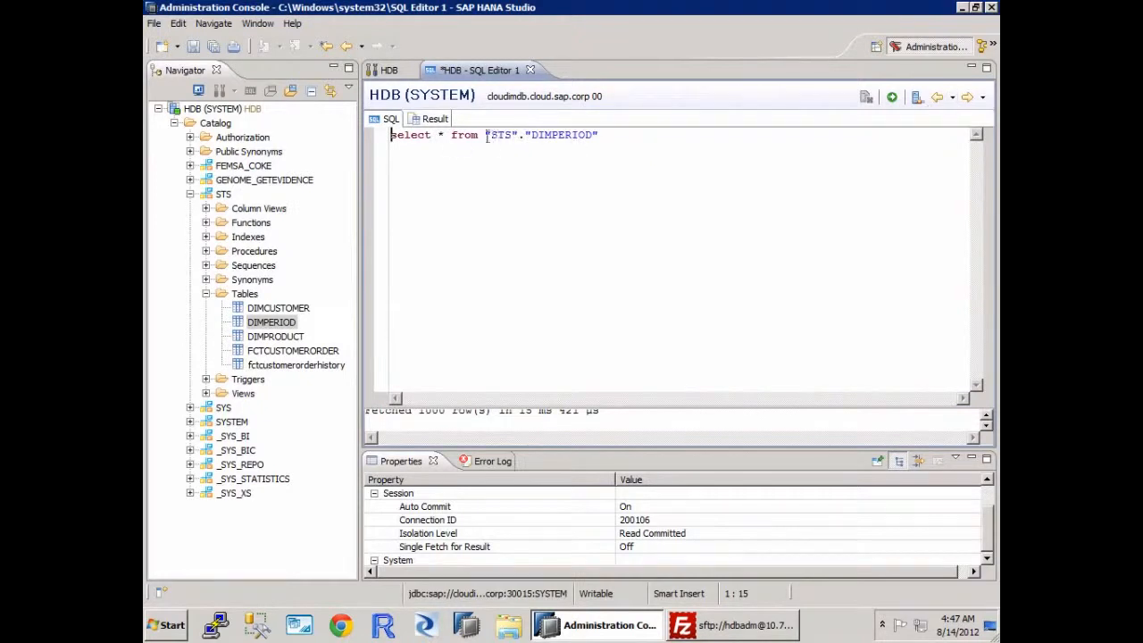
{"action": "key", "text": "shift+End"}
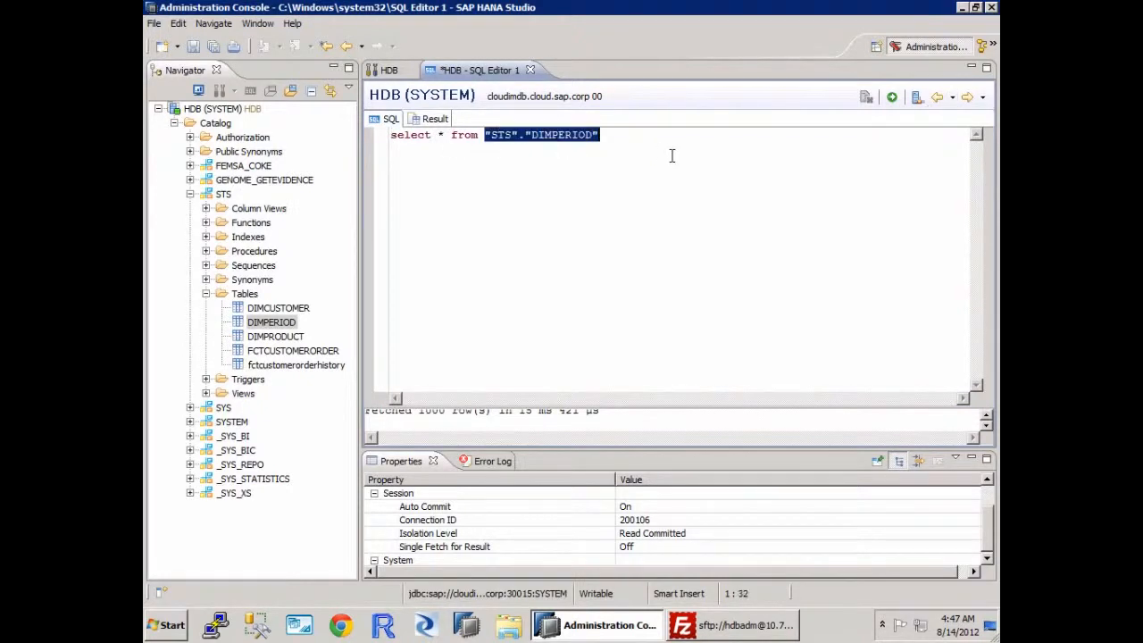
{"action": "key", "text": "Delete"}
{"action": "left_click_drag", "start_coordinate": [284, 309], "coordinate": [681, 184]}
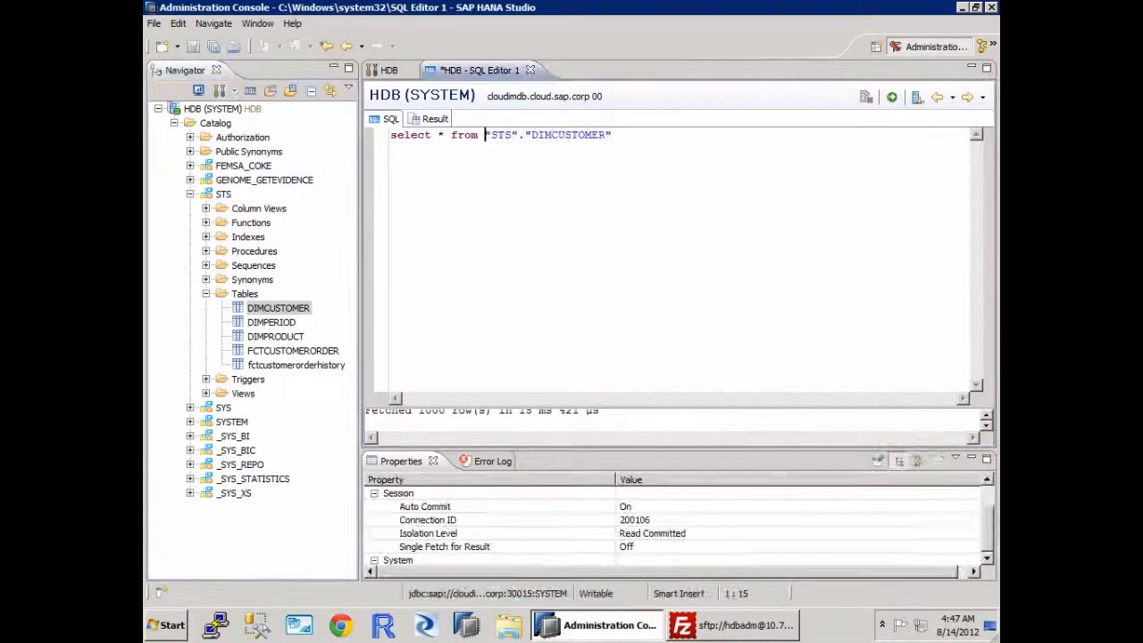
{"action": "left_click", "coordinate": [894, 98]}
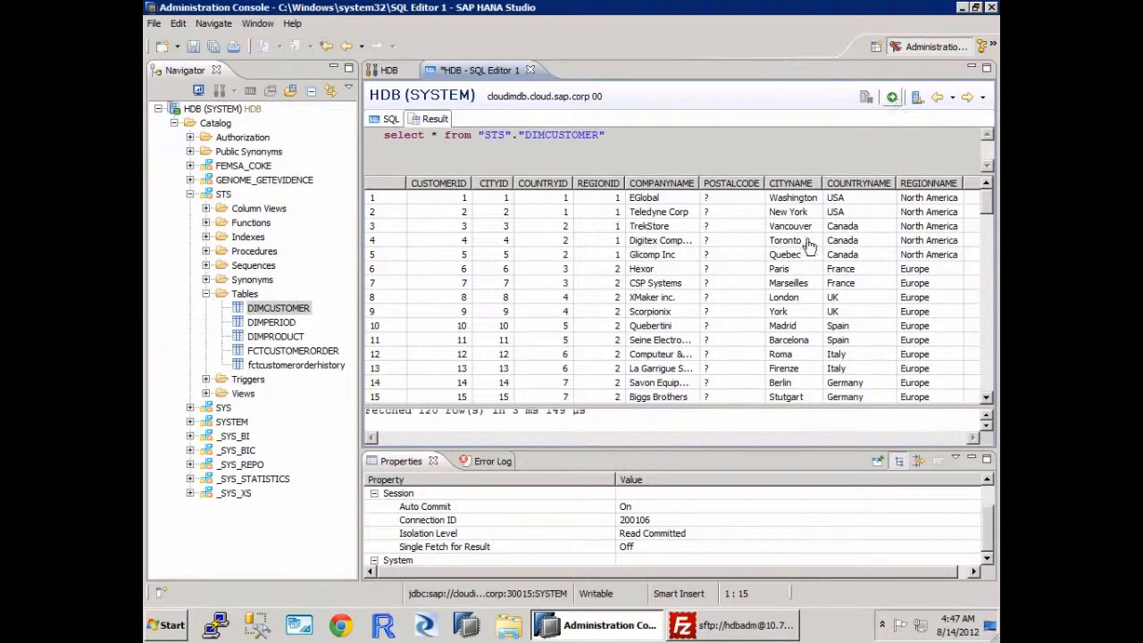
Step: Switch to FileZilla, re-enter the remote trace folder and open a freshly downloaded copy of bobsqltrace_cloudimdb_30003_000.py, discarding the local one
{"action": "left_click", "coordinate": [727, 630]}
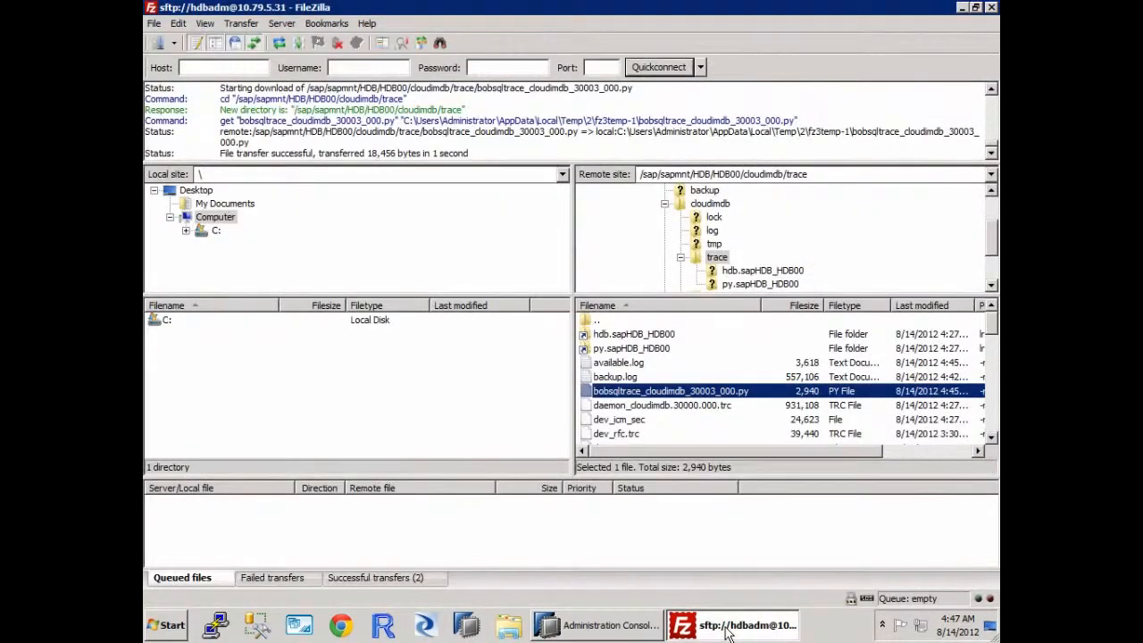
{"action": "double_click", "coordinate": [596, 323]}
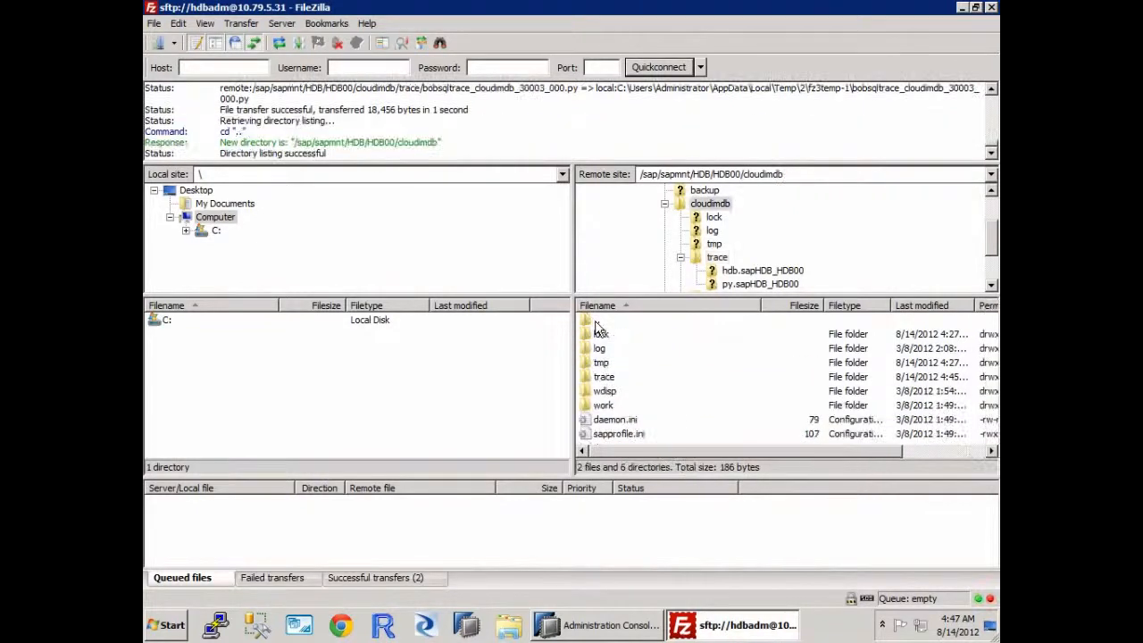
{"action": "left_click", "coordinate": [717, 259]}
{"action": "double_click", "coordinate": [717, 258]}
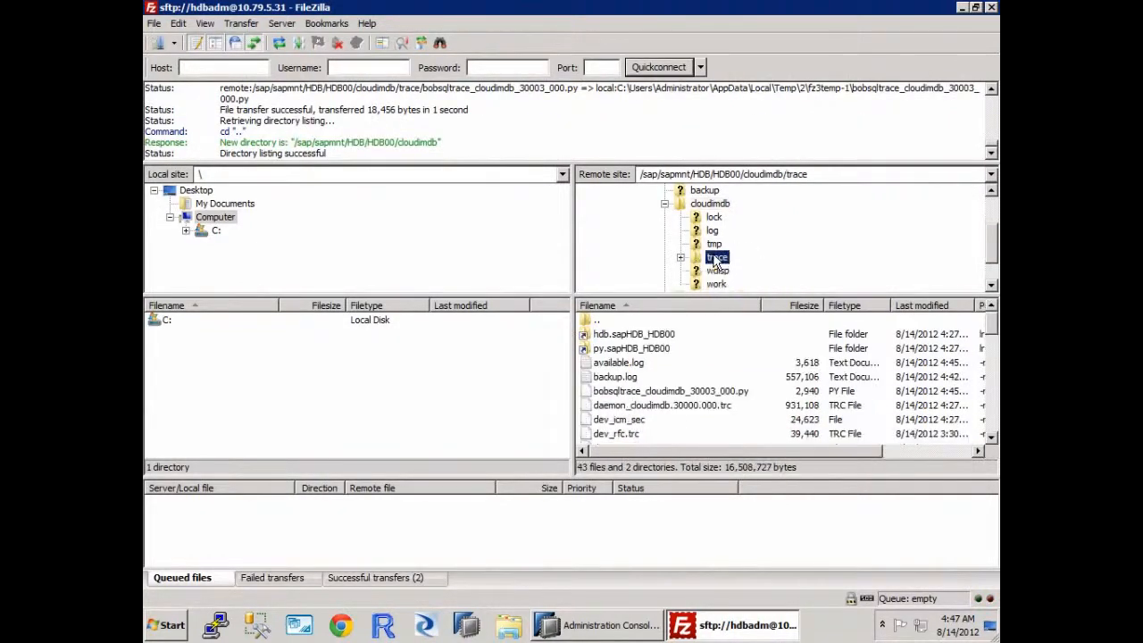
{"action": "right_click", "coordinate": [658, 399]}
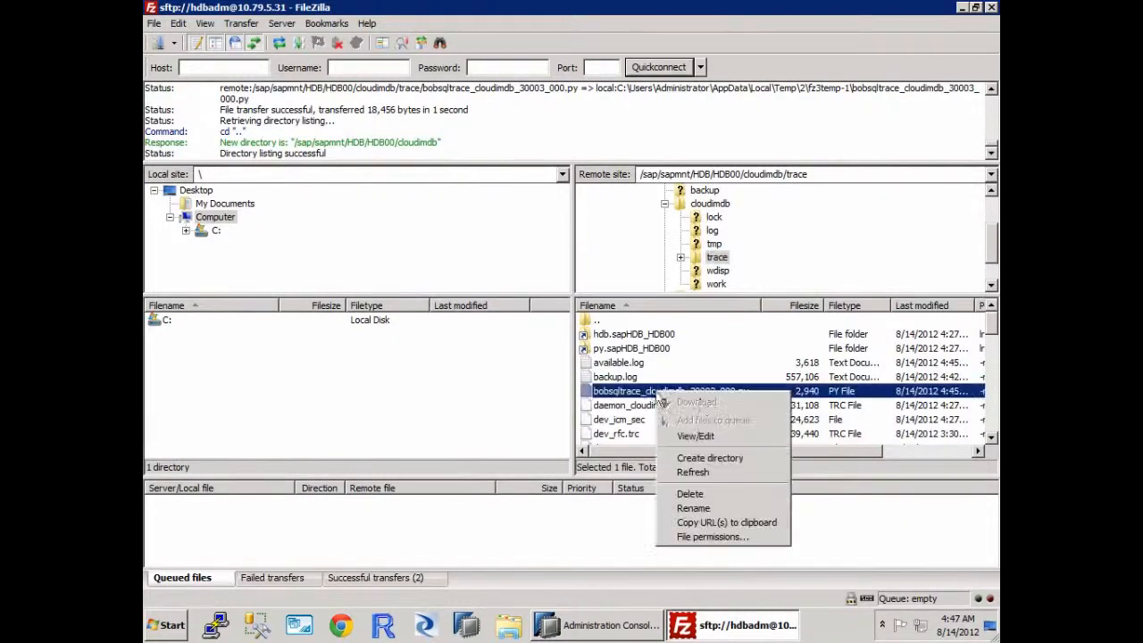
{"action": "left_click", "coordinate": [705, 437]}
{"action": "left_click", "coordinate": [737, 411]}
{"action": "left_click", "coordinate": [746, 428]}
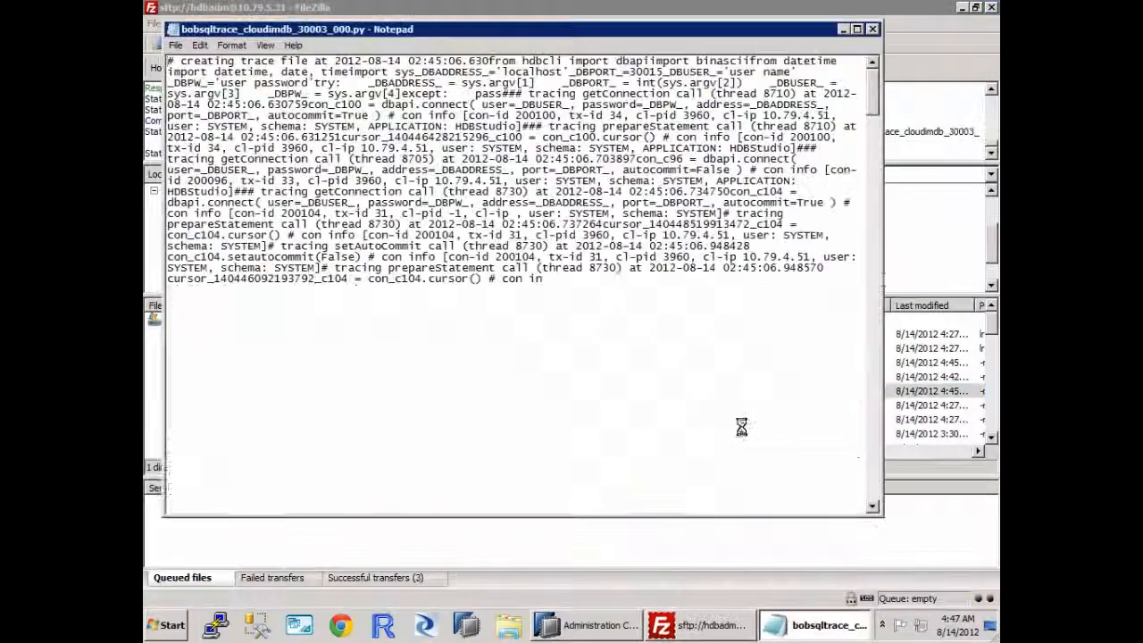
Step: Examine the trace file's result set rows and the logged DIMCUSTOMER select statement, and close the file
{"action": "left_click_drag", "start_coordinate": [876, 99], "coordinate": [875, 502]}
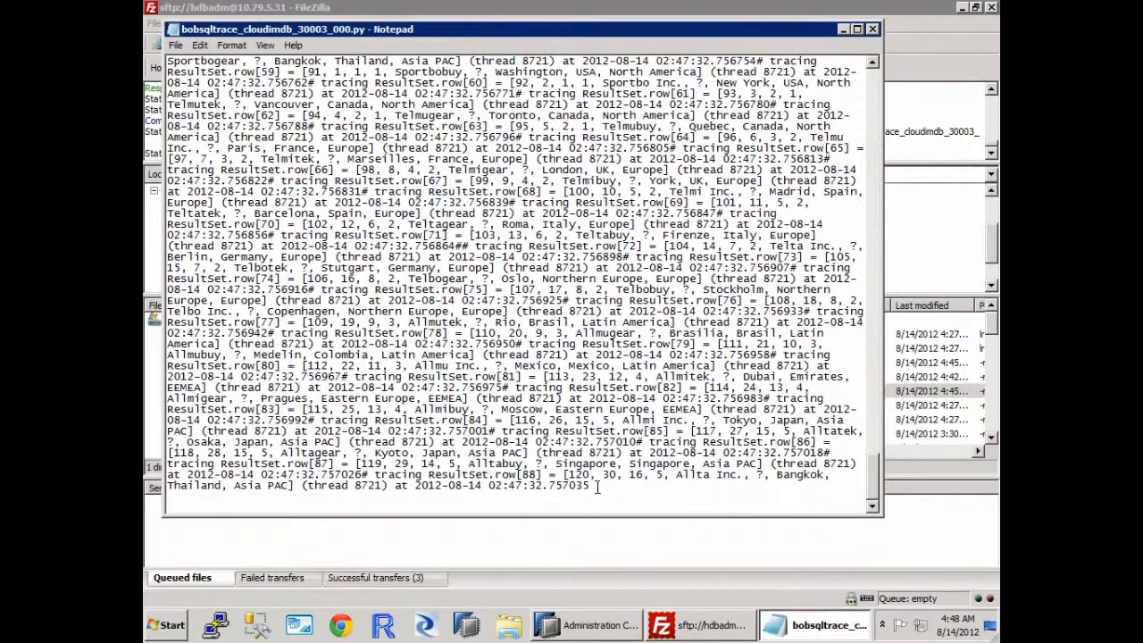
{"action": "mouse_move", "coordinate": [589, 485]}
{"action": "left_mouse_down"}
{"action": "mouse_move", "coordinate": [170, 474]}
{"action": "mouse_move", "coordinate": [366, 473]}
{"action": "left_mouse_up"}
{"action": "mouse_move", "coordinate": [310, 446]}
{"action": "left_mouse_down"}
{"action": "mouse_move", "coordinate": [267, 429]}
{"action": "mouse_move", "coordinate": [251, 278]}
{"action": "left_mouse_up"}
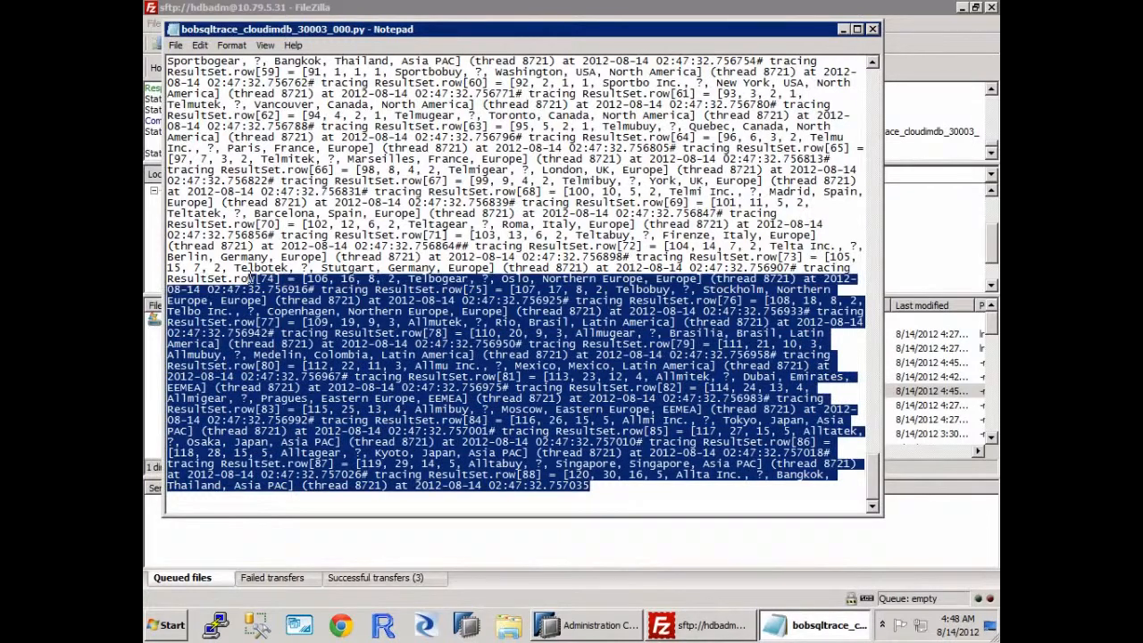
{"action": "left_click", "coordinate": [873, 119]}
{"action": "left_click", "coordinate": [873, 119]}
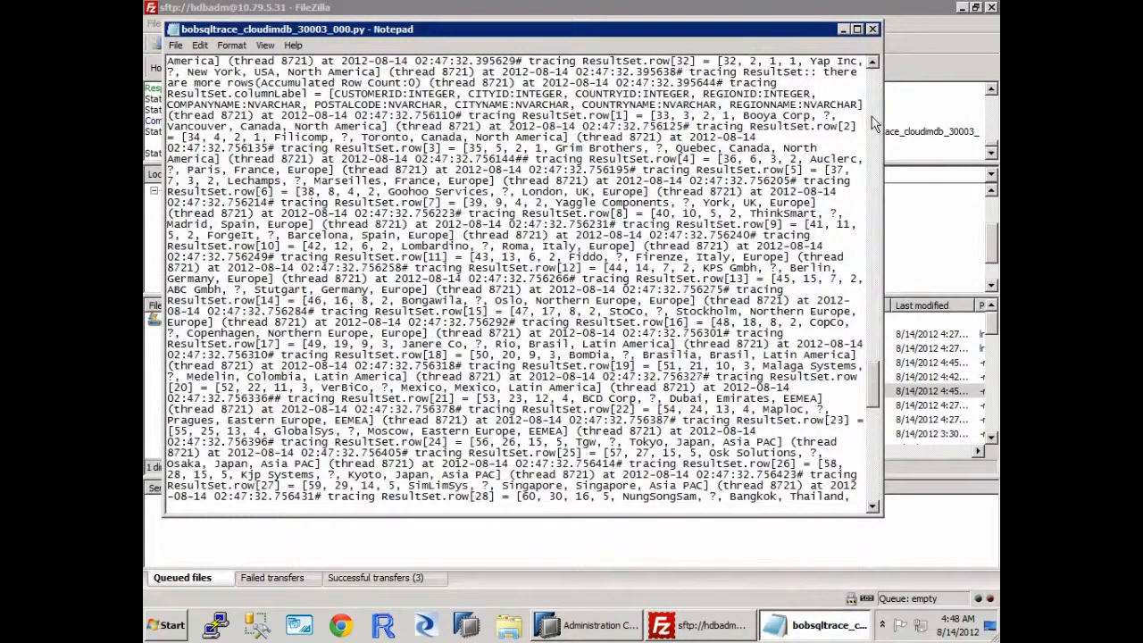
{"action": "left_click", "coordinate": [872, 119]}
{"action": "left_click", "coordinate": [873, 118]}
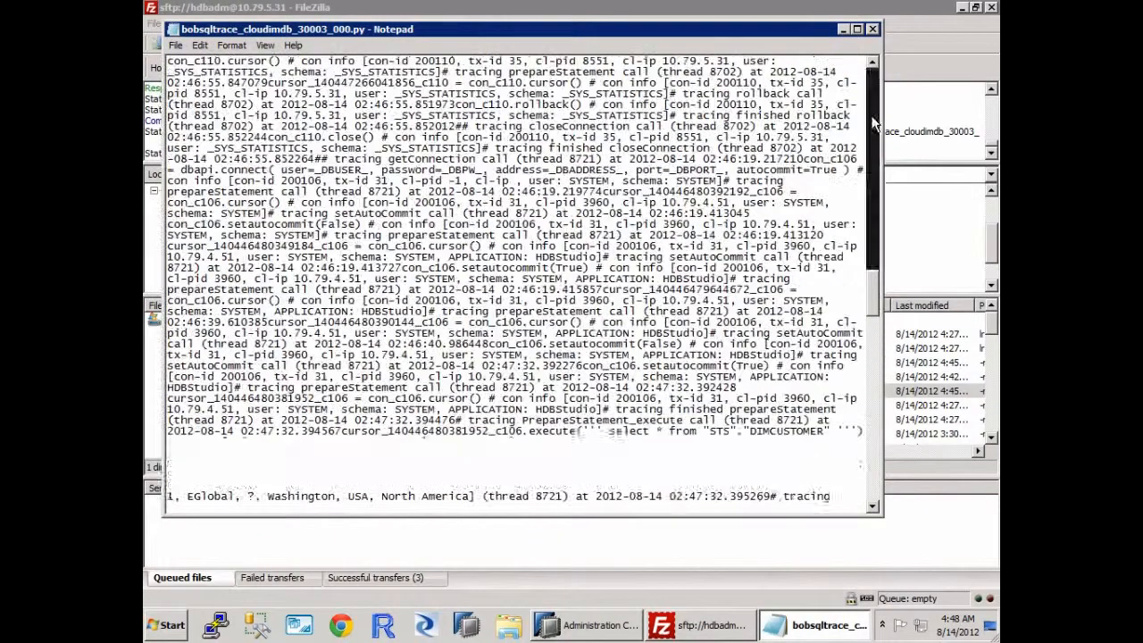
{"action": "left_click", "coordinate": [871, 116]}
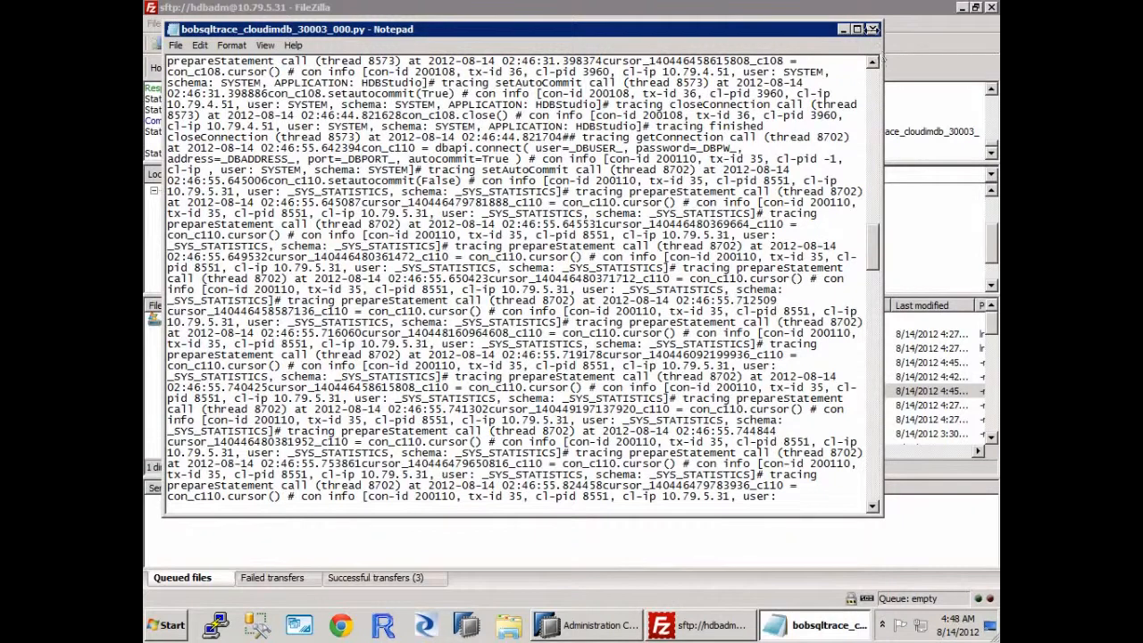
{"action": "left_click", "coordinate": [873, 31]}
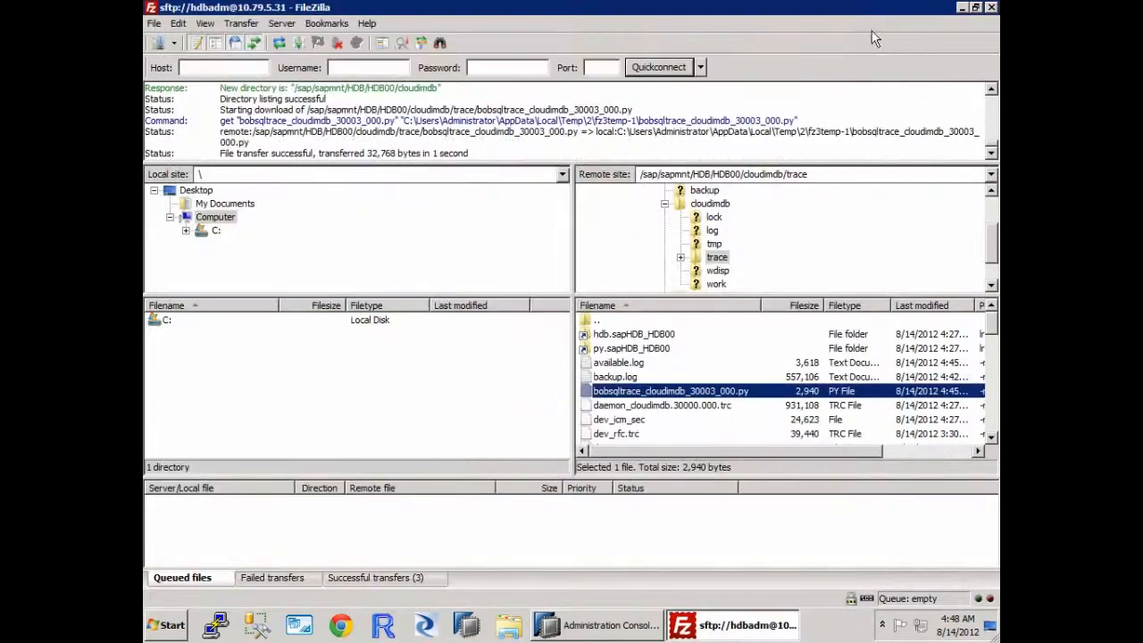
Step: Switch to SAP HANA Studio and set the SQL trace status to Inactive in the HDB trace configuration
{"action": "left_click", "coordinate": [596, 625]}
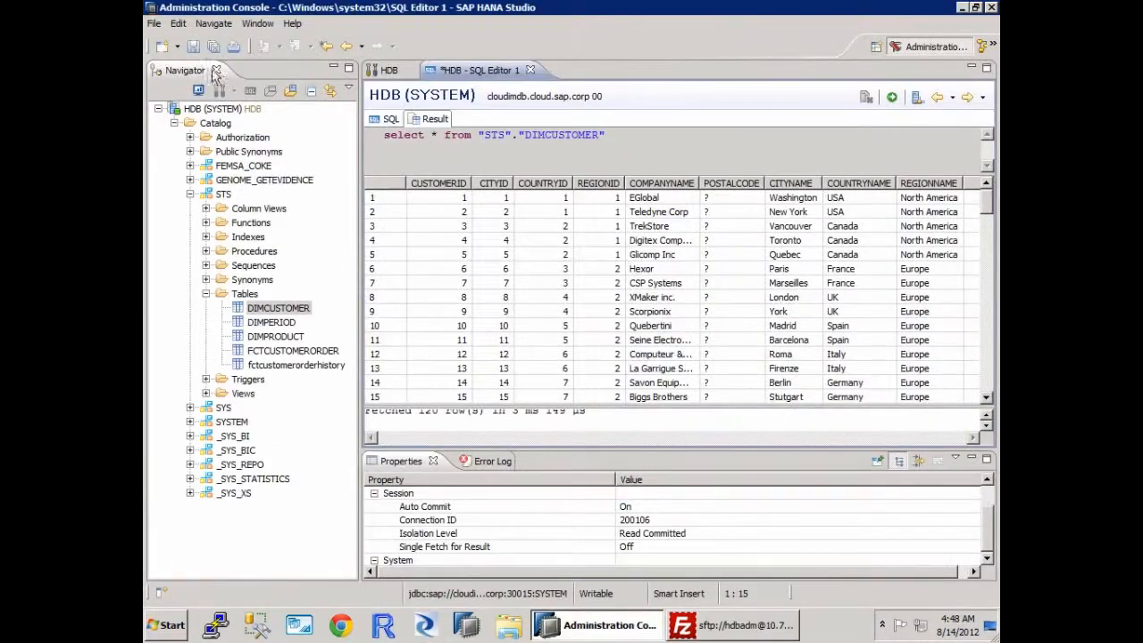
{"action": "left_click", "coordinate": [393, 71]}
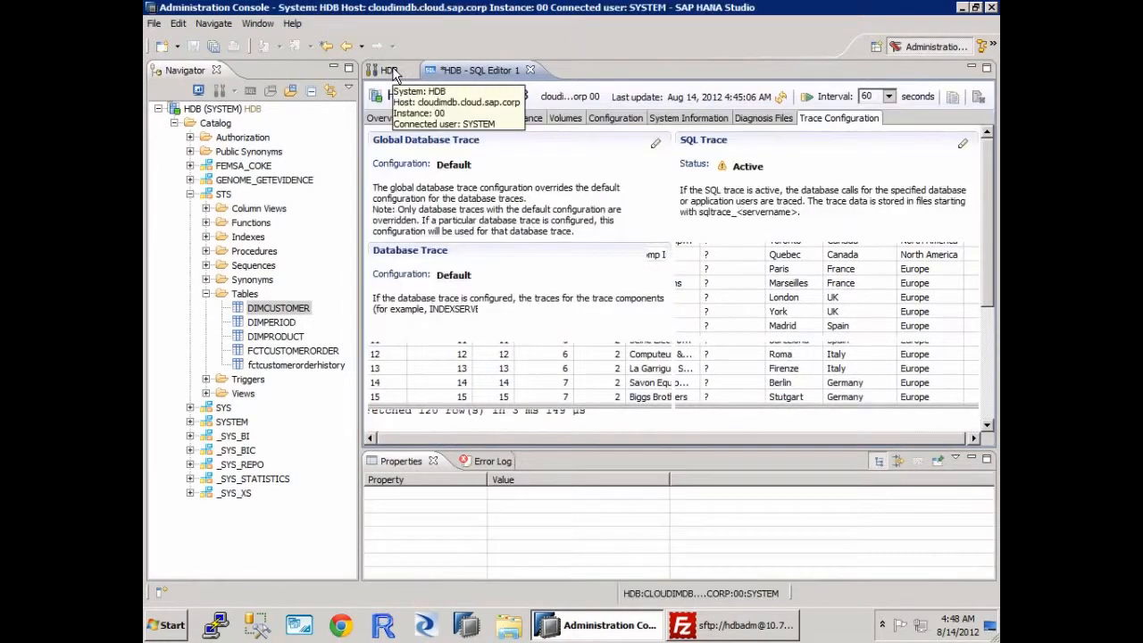
{"action": "left_click", "coordinate": [962, 145]}
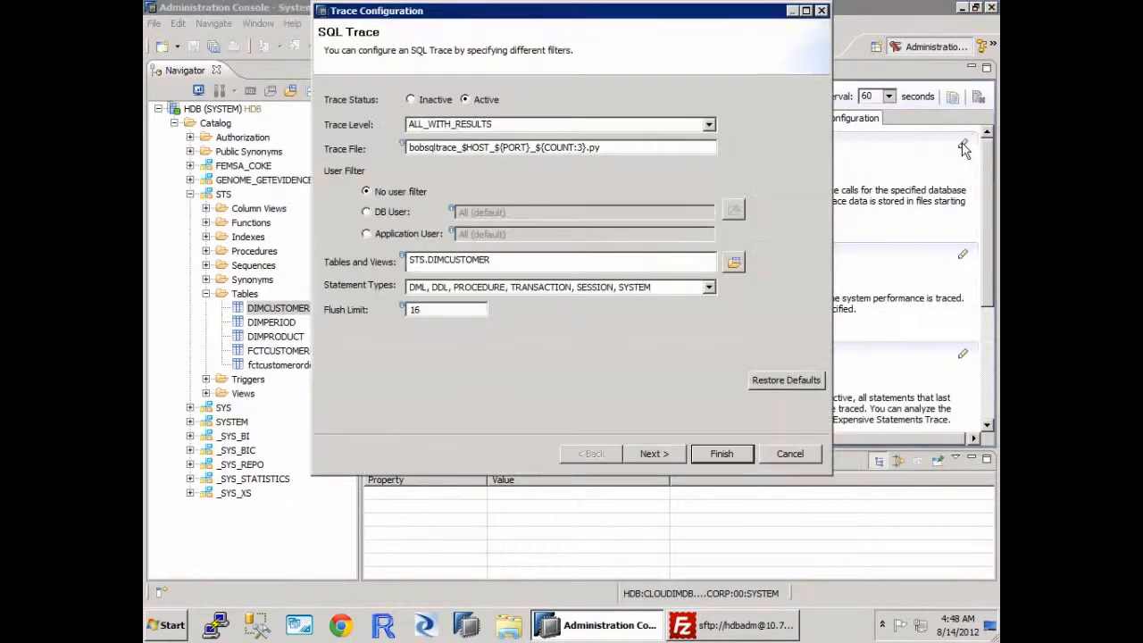
{"action": "left_click_drag", "start_coordinate": [505, 264], "coordinate": [340, 258]}
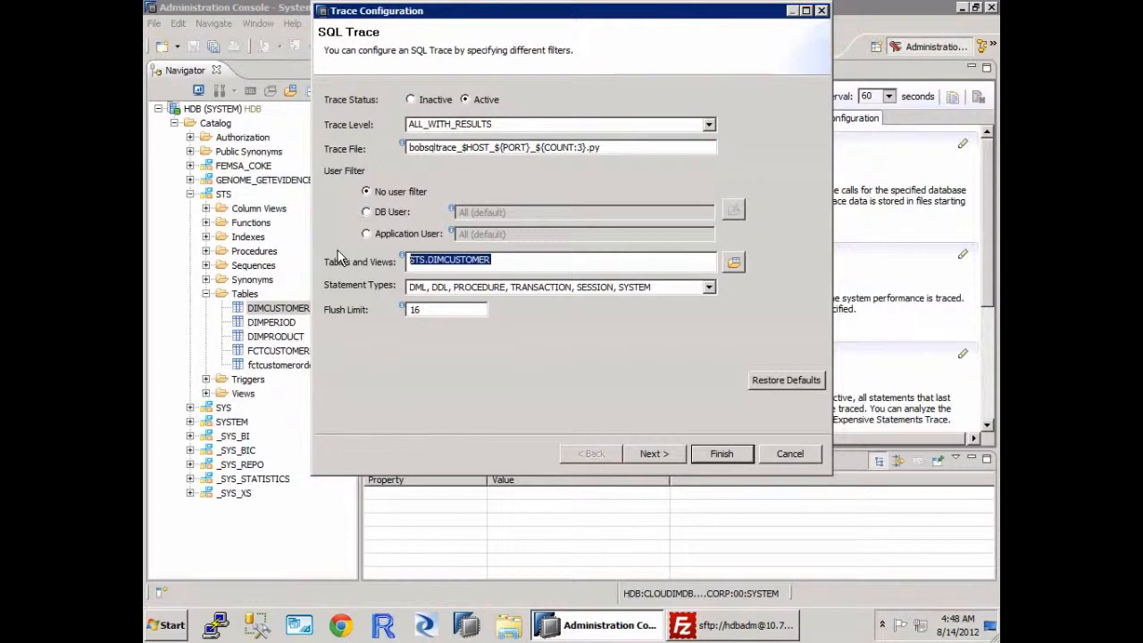
{"action": "left_click", "coordinate": [424, 102]}
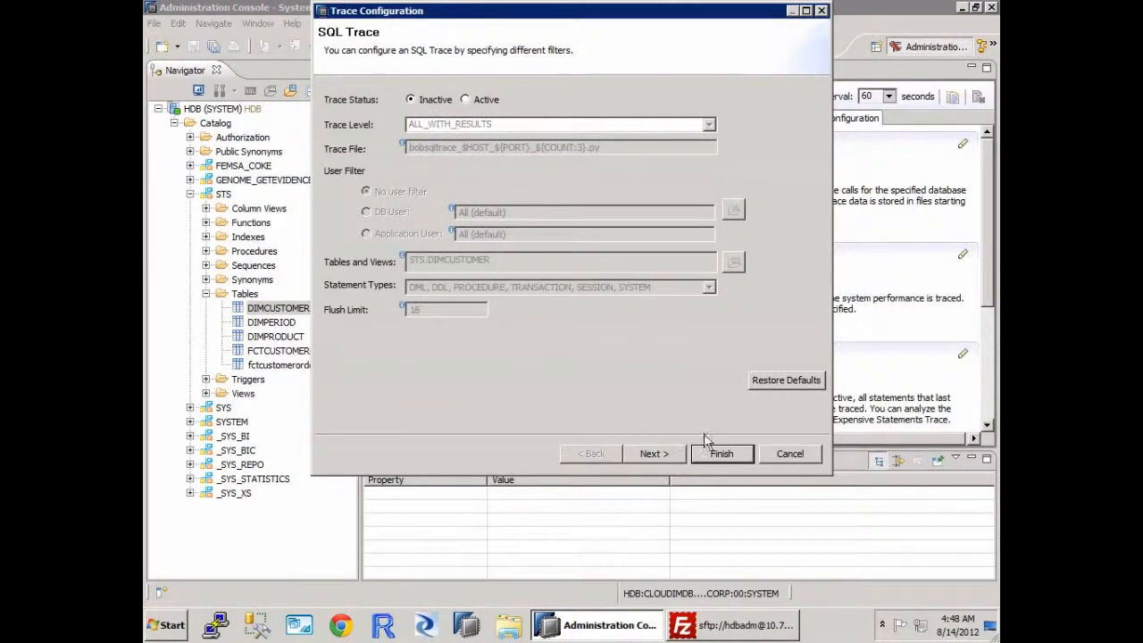
{"action": "left_click", "coordinate": [720, 454]}
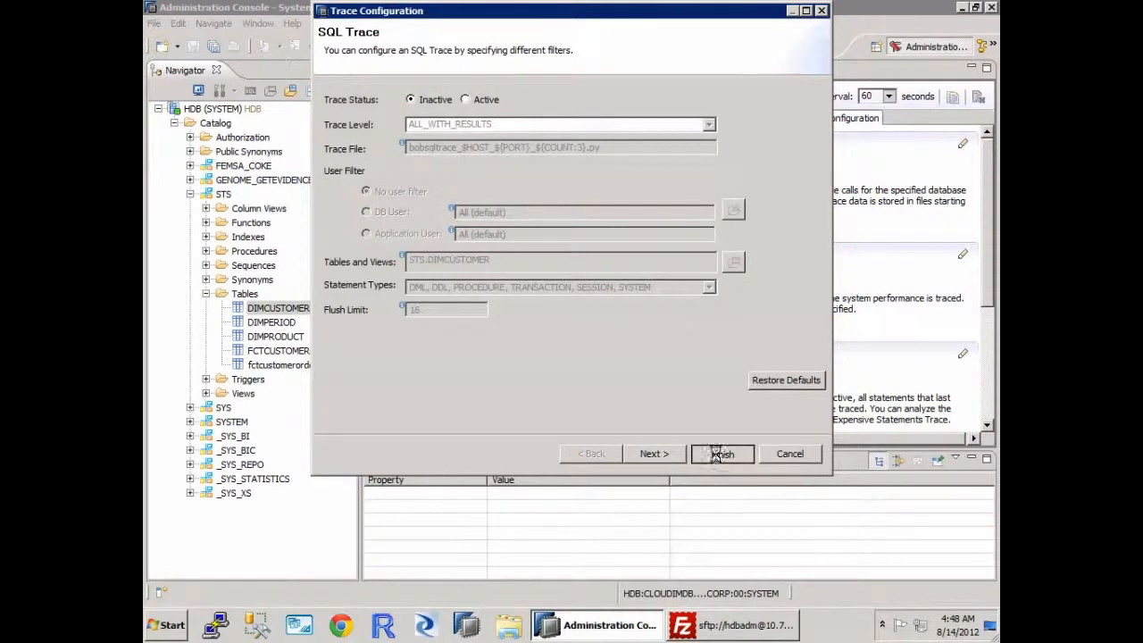